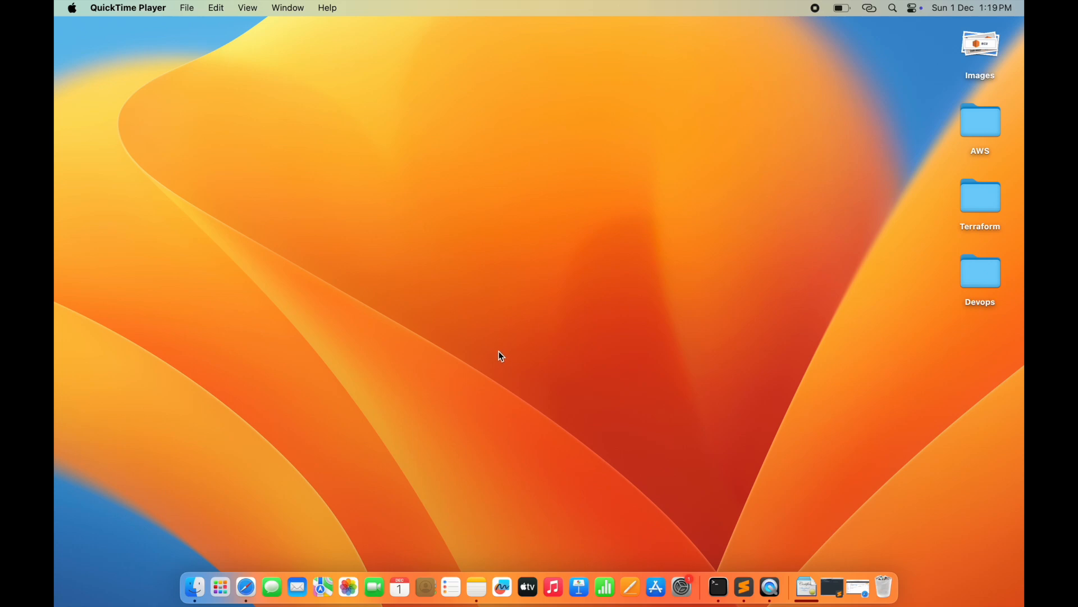
Step: Switch to Safari in full screen and open the launch form for a new EC2 instance from the running instances list
left_click(247, 587)
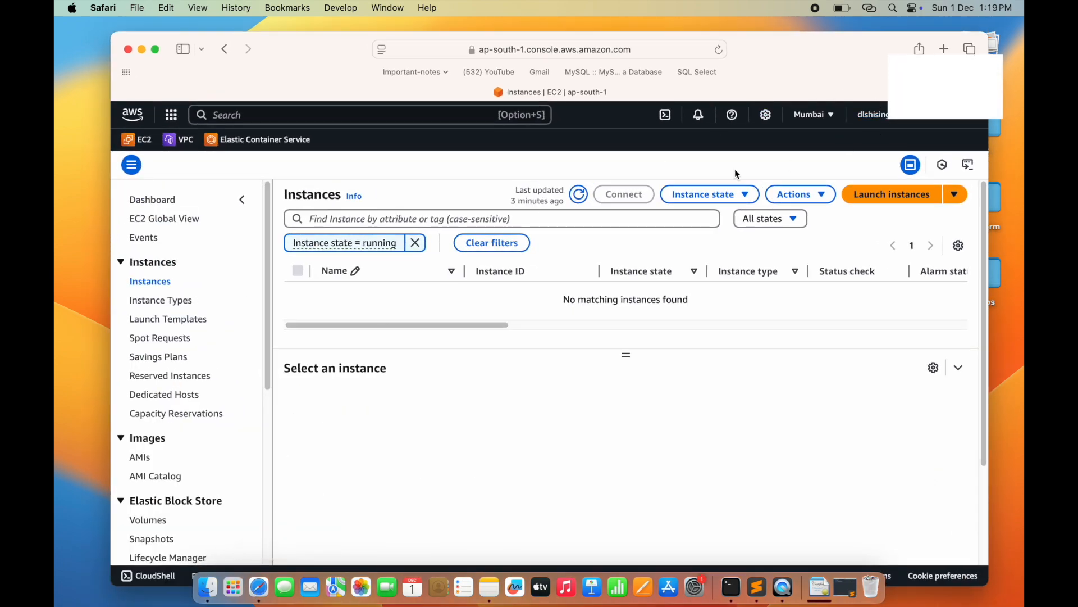
left_click(155, 50)
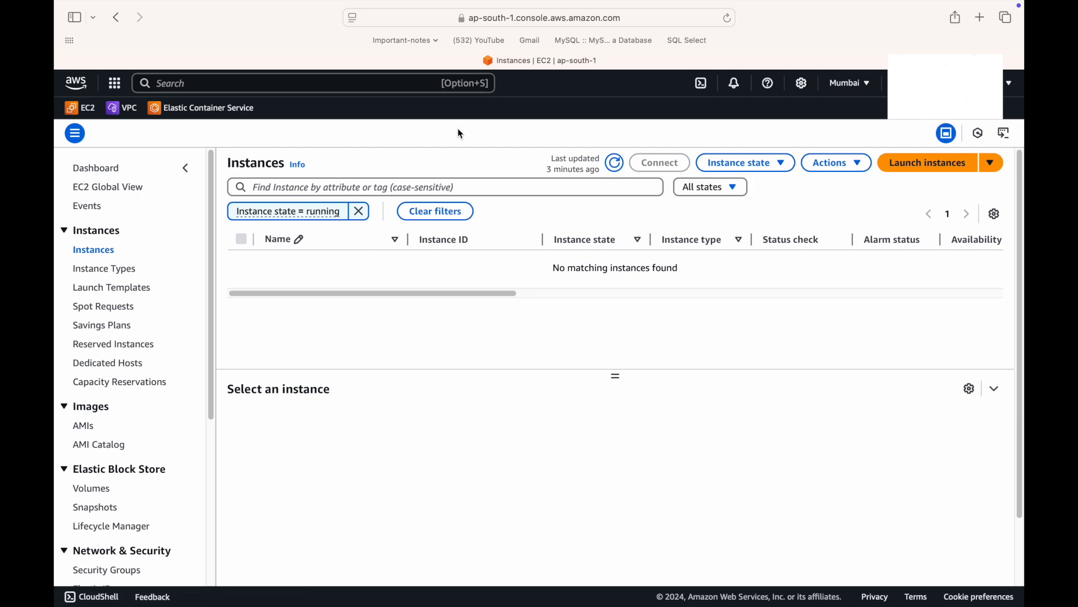
left_click(114, 169)
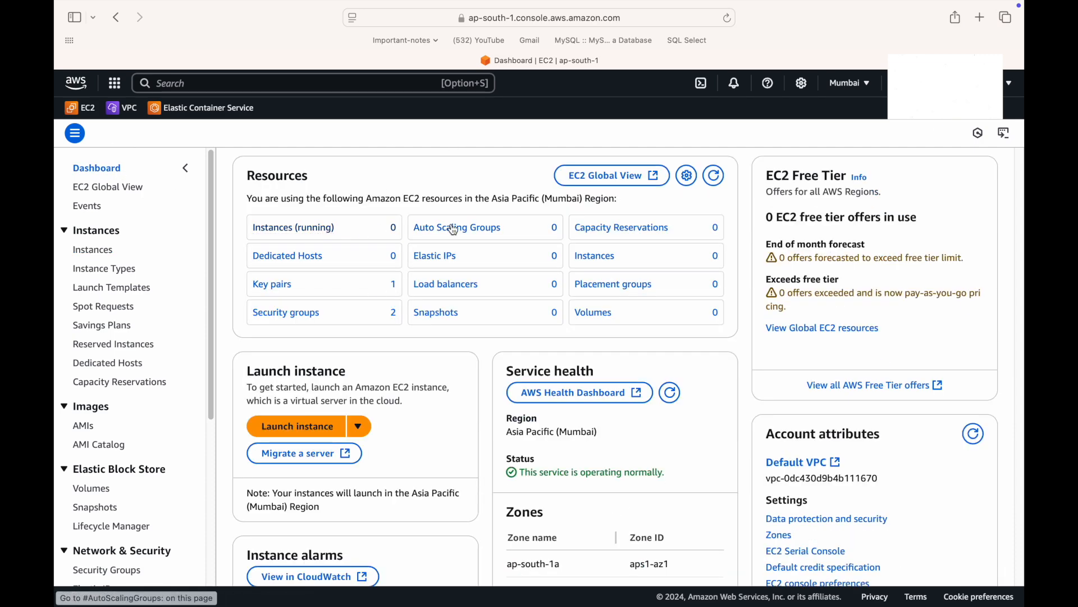
left_click(311, 238)
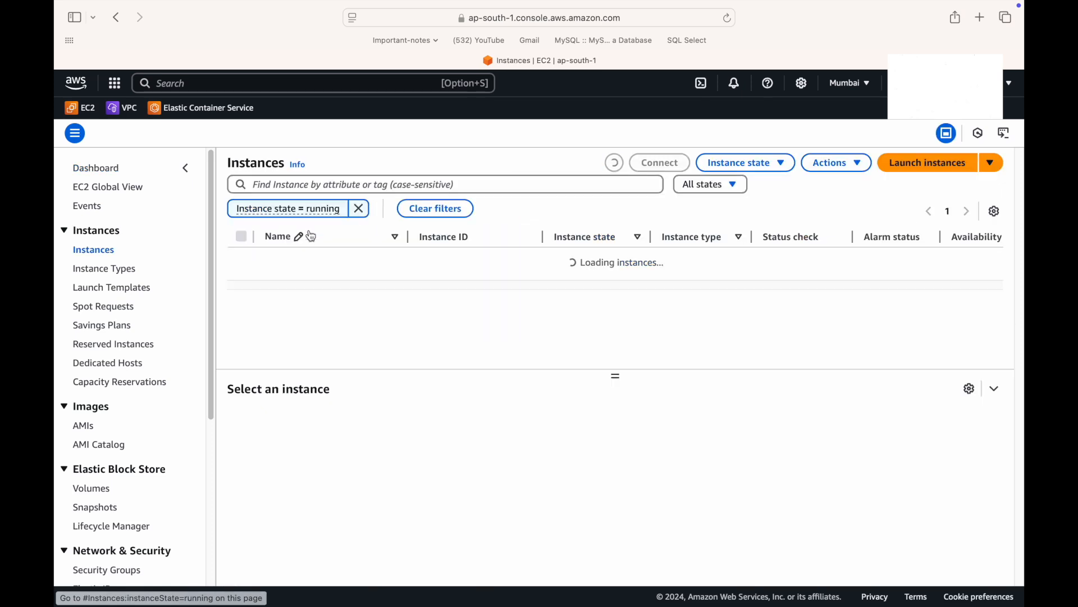
left_click(949, 170)
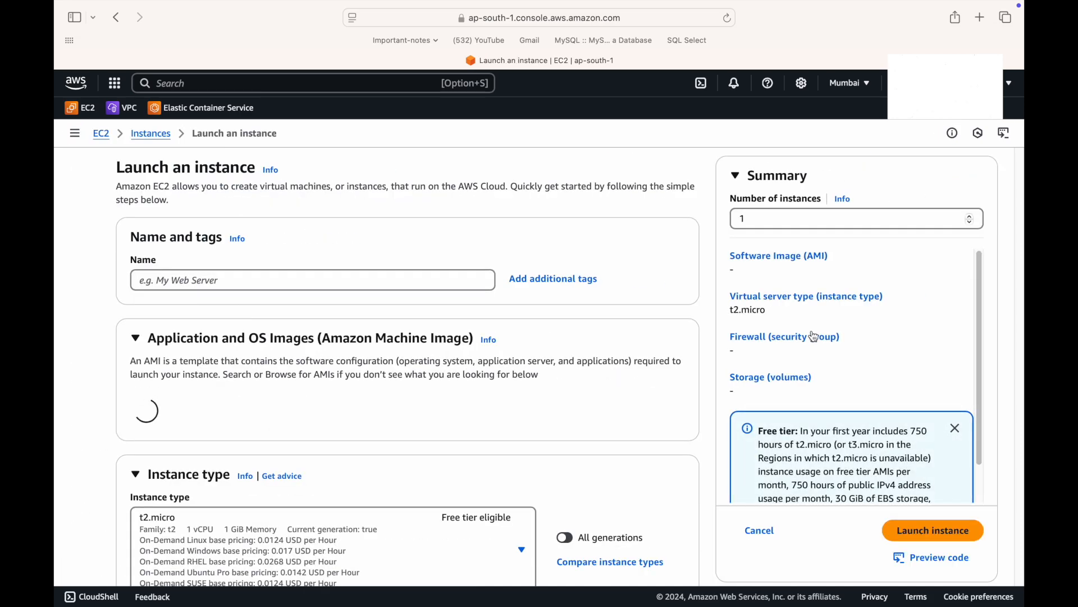
Step: Name the new instance Mewebserver
left_click(188, 280)
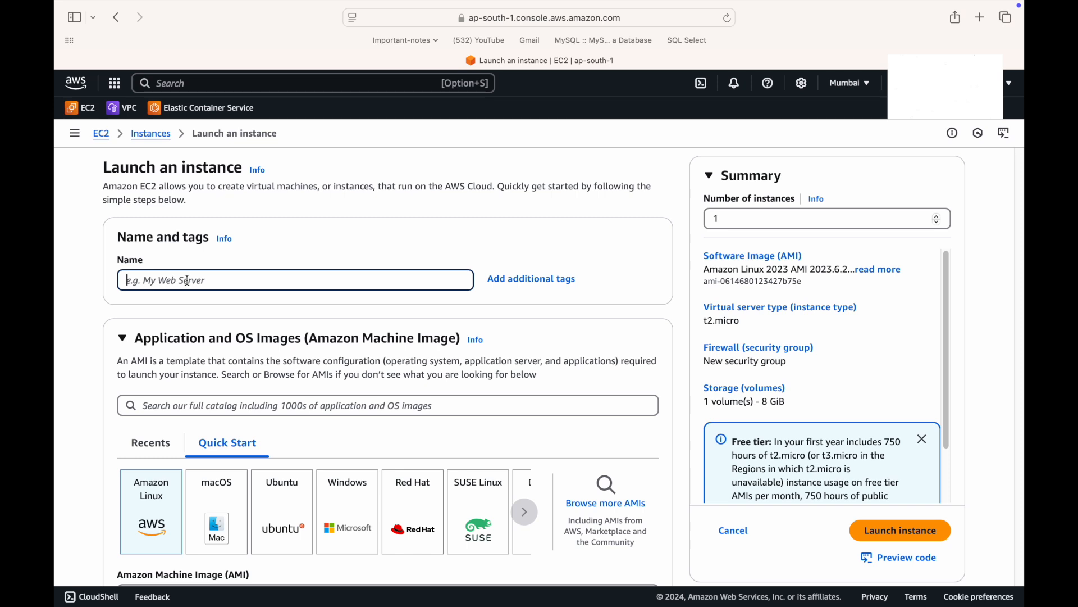
type("M")
type("ywedbse")
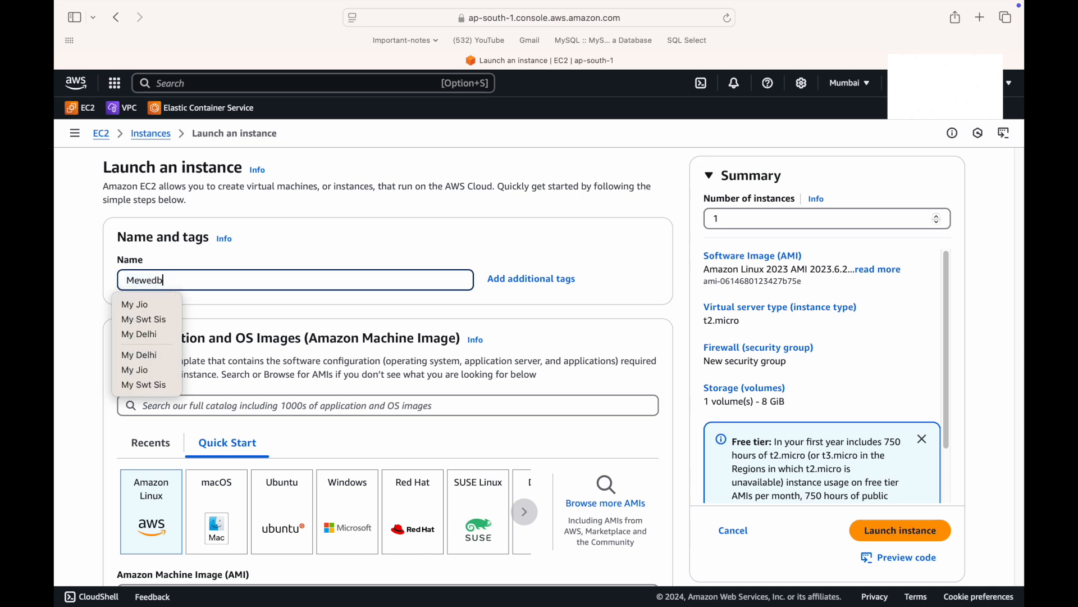
type("rver")
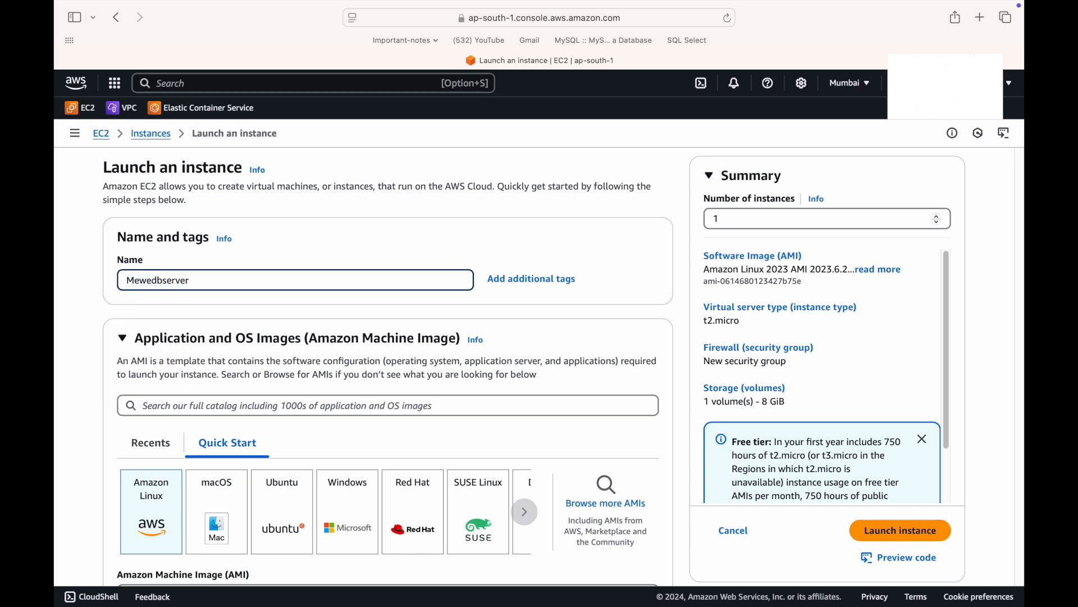
left_click(164, 281)
key("BackSpace")
key("BackSpace")
type("b")
Step: Choose Amazon Linux with the Amazon Linux 2 AMI (HVM) - Kernel 5.10, SSD Volume Type image for the instance
scroll(379, 340, "down", 2)
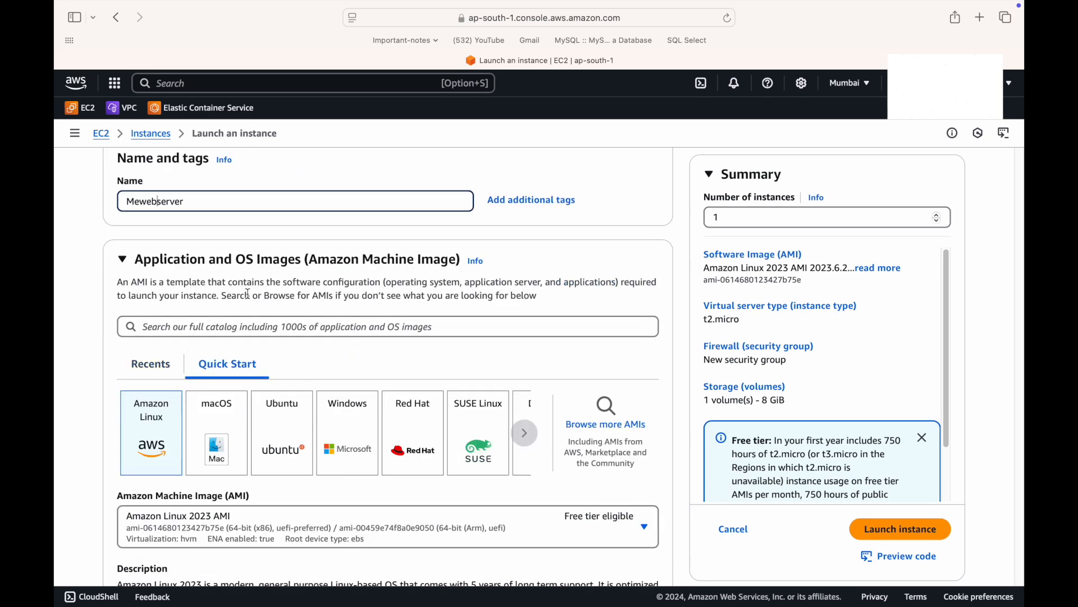
left_click(158, 438)
scroll(424, 300, "down", 2)
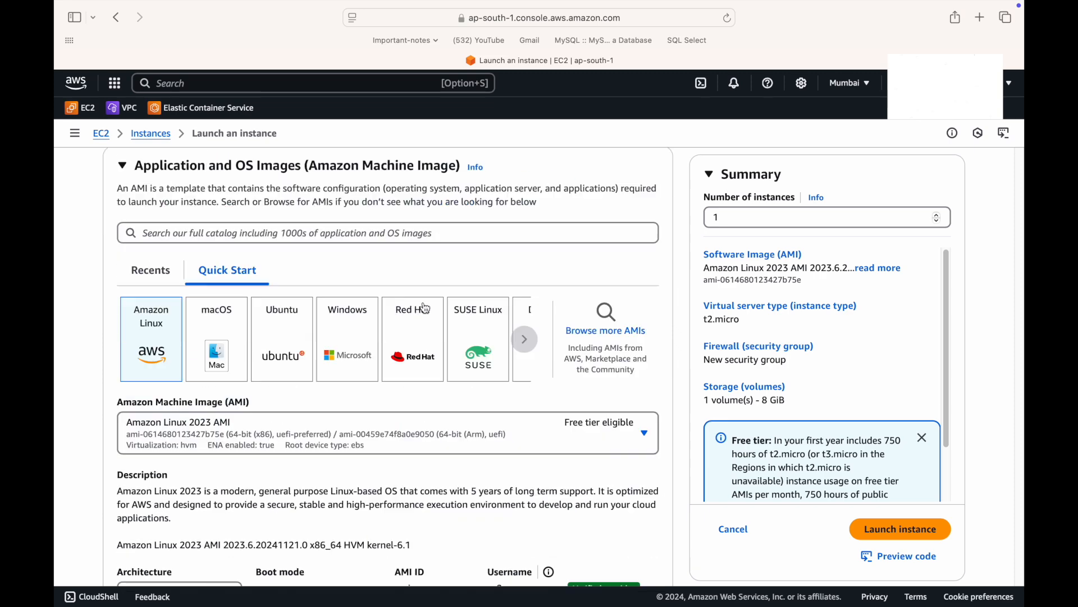
left_click(358, 434)
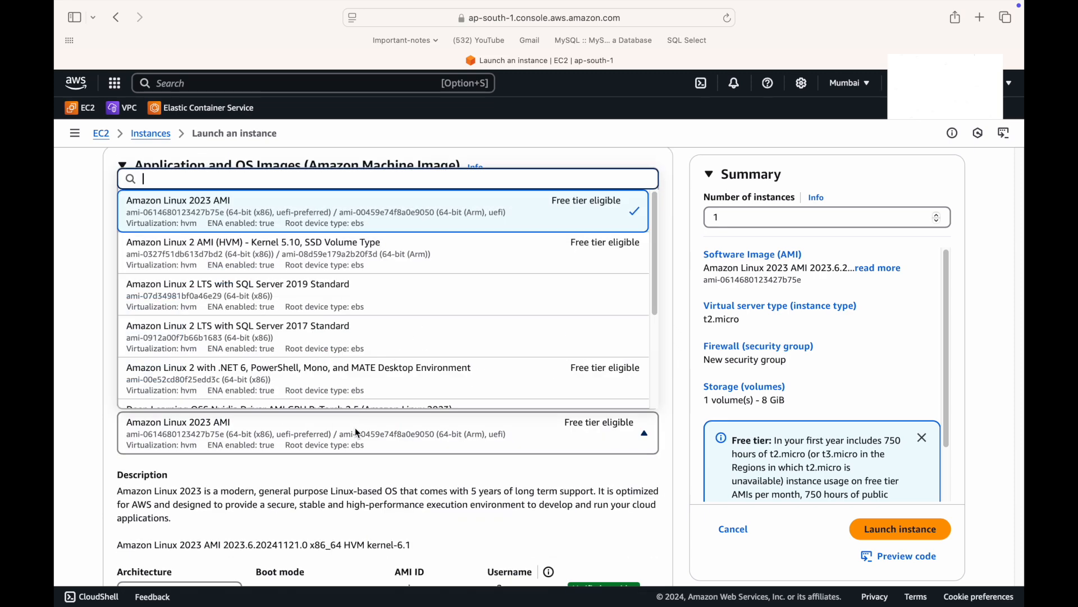
left_click(207, 250)
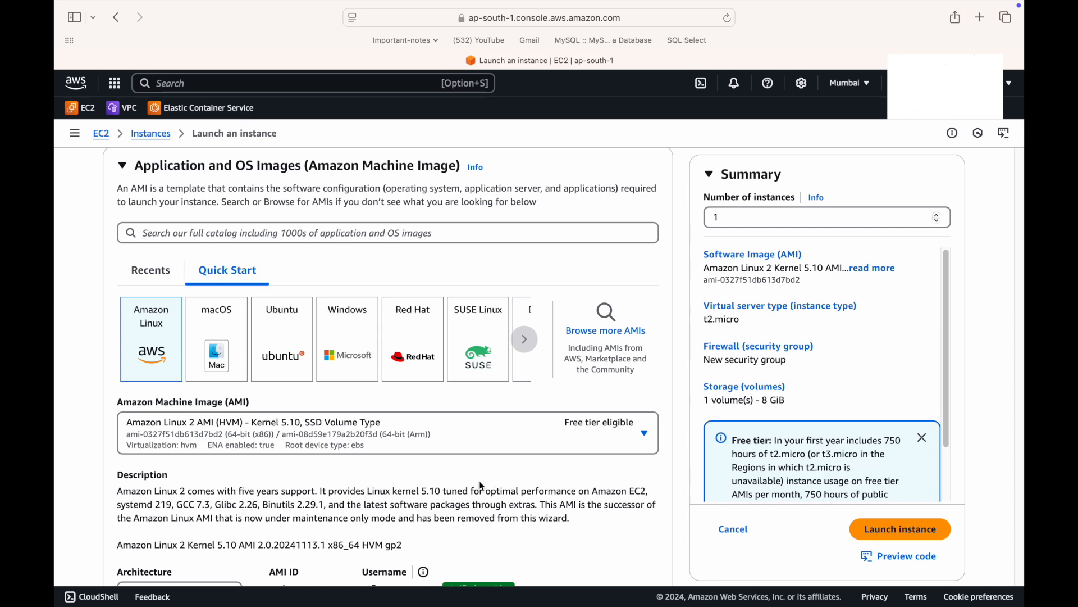
Step: Set the instance's login to proceed without a key pair
scroll(487, 477, "down", 1)
scroll(489, 479, "down", 2)
scroll(569, 427, "down", 1)
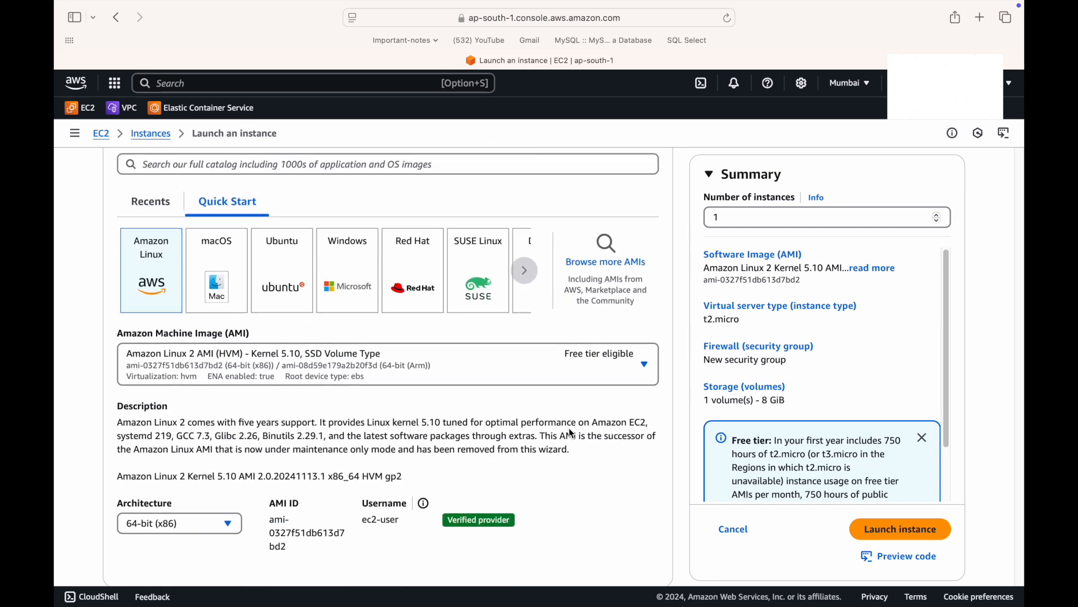
scroll(572, 434, "down", 1)
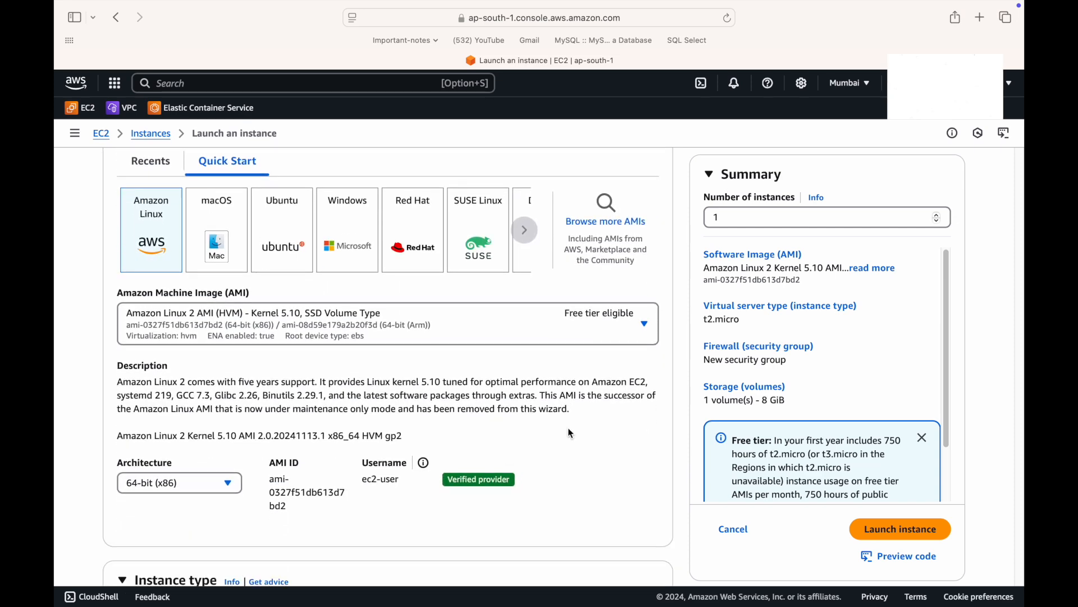
scroll(297, 385, "down", 1)
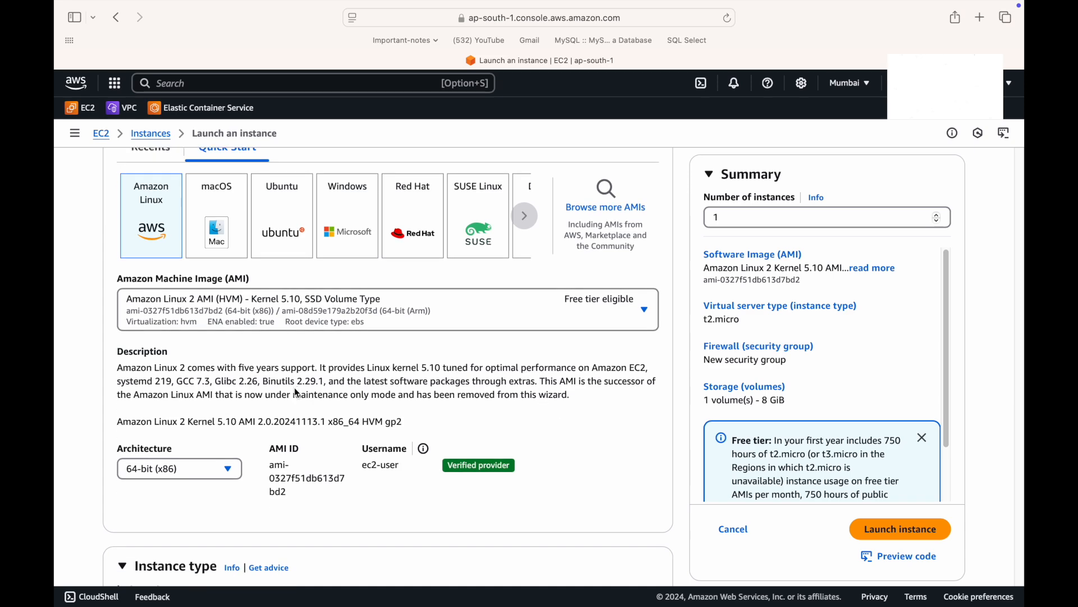
scroll(242, 381, "down", 5)
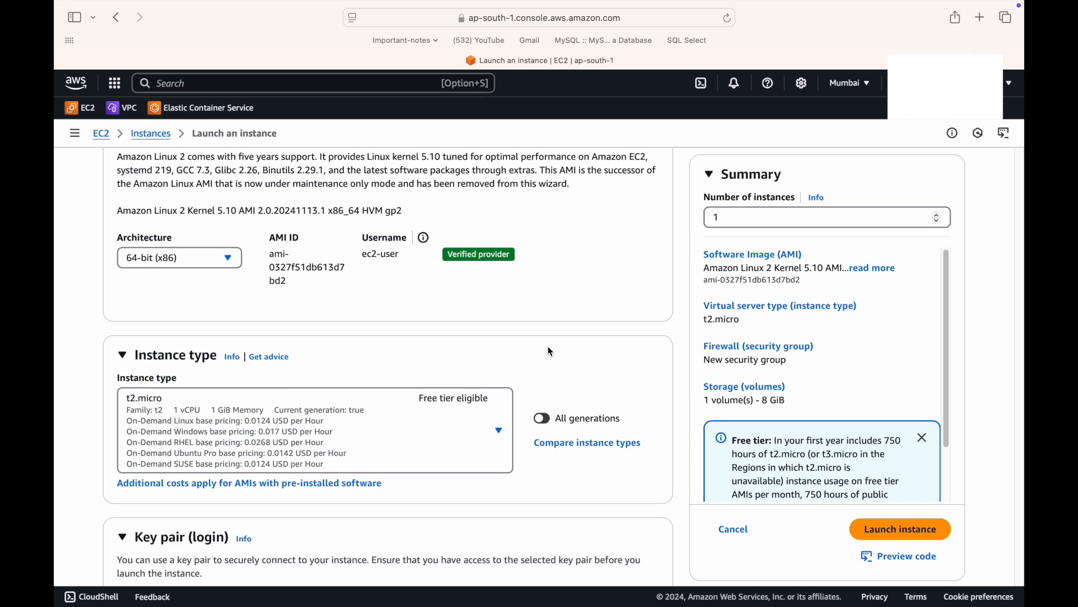
scroll(547, 346, "down", 4)
left_click(210, 440)
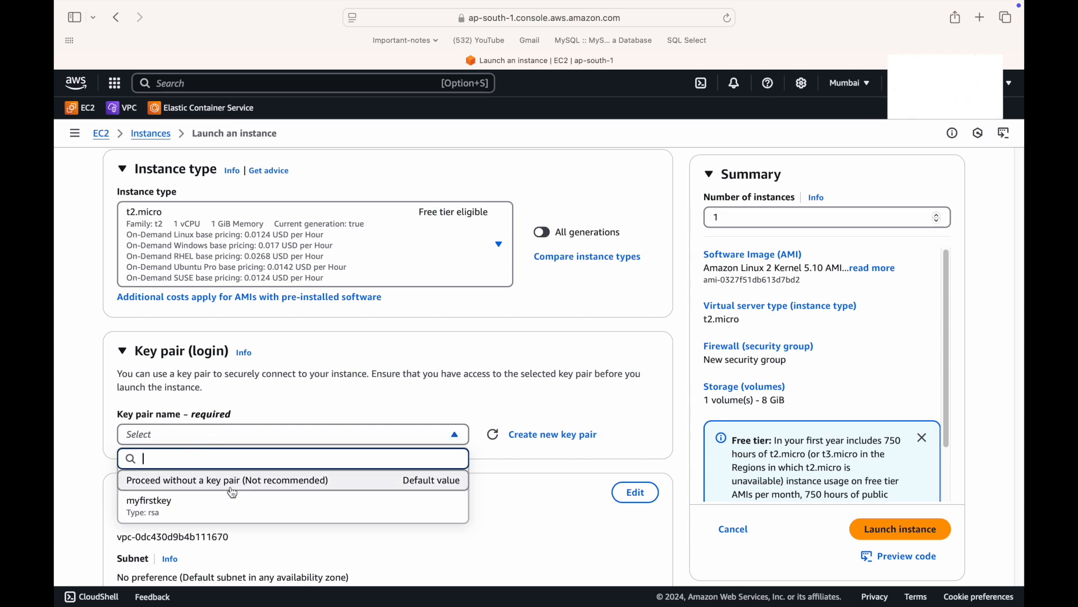
left_click(181, 484)
Step: In the new security group's rules, disallow SSH traffic and allow HTTP traffic from the internet
scroll(385, 472, "down", 5)
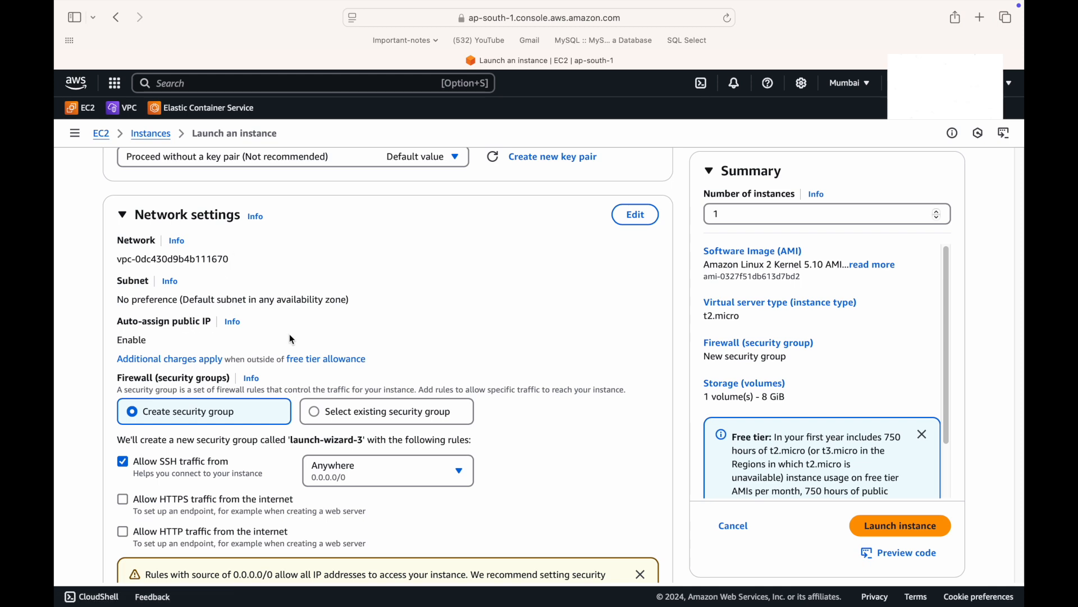
scroll(298, 368, "down", 2)
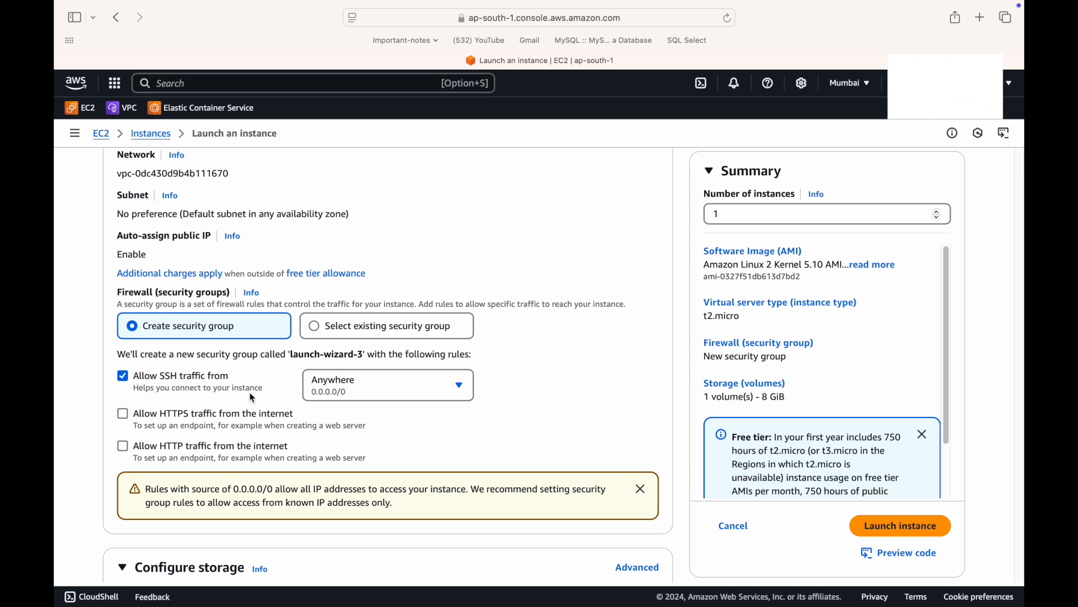
left_click(126, 375)
left_click(123, 441)
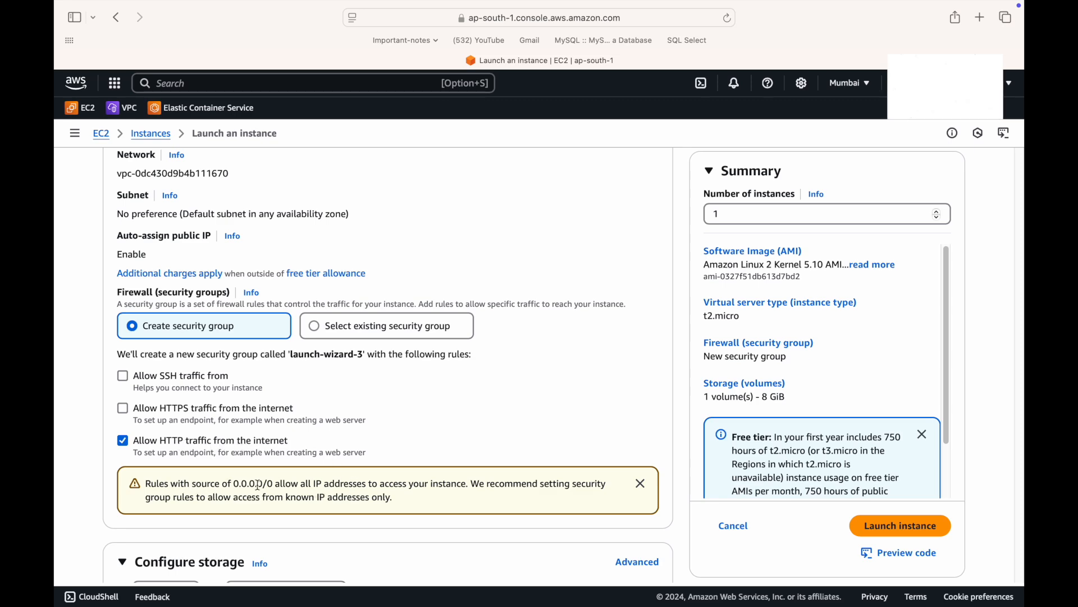
Step: Expand the instance's Advanced details below the storage configuration
scroll(443, 419, "down", 3)
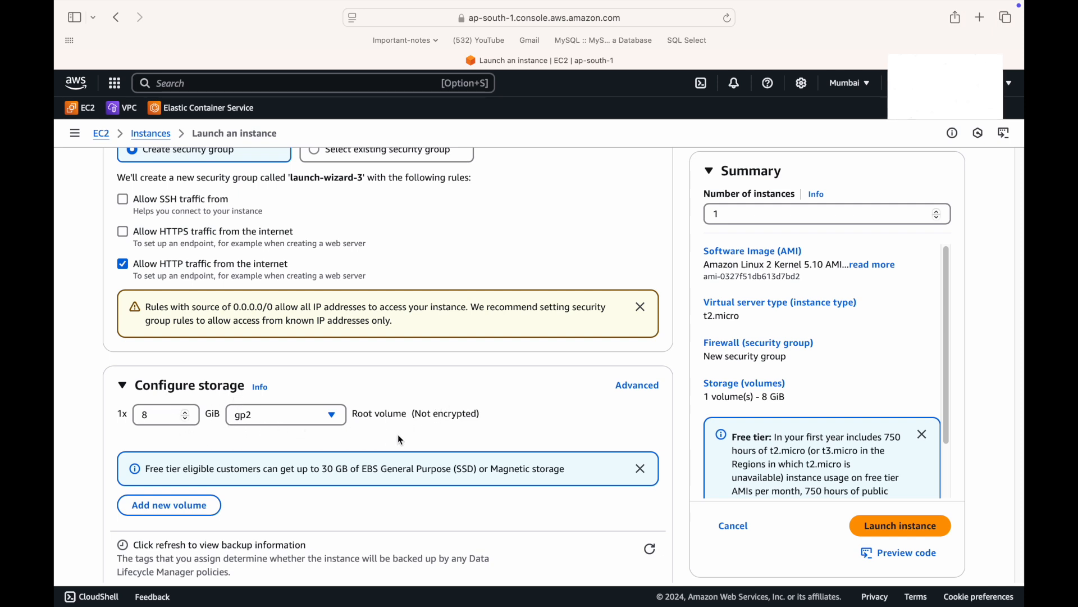
scroll(409, 438, "down", 1)
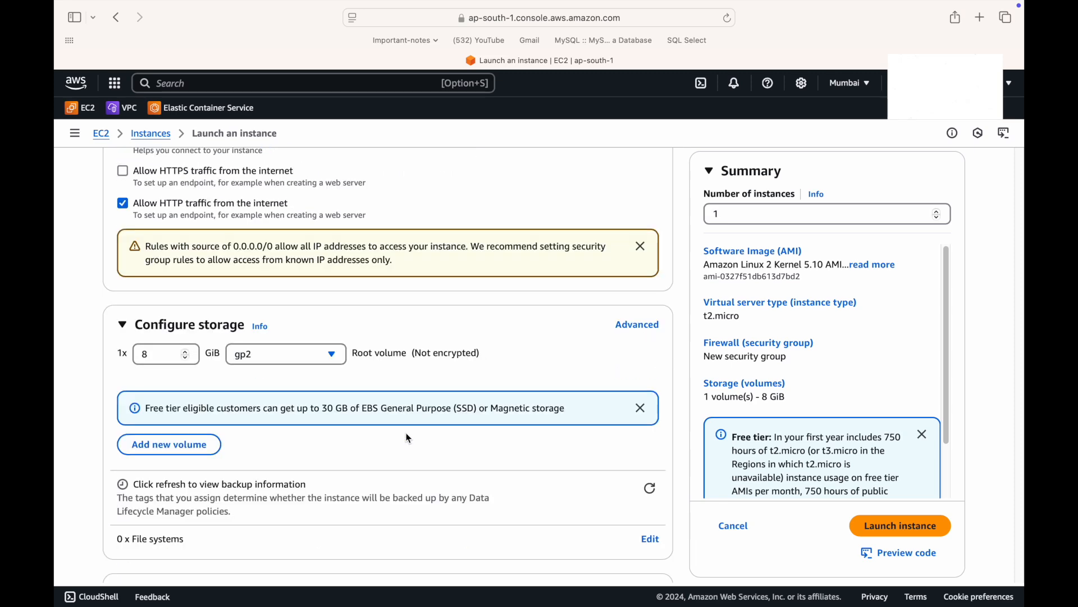
scroll(409, 438, "down", 1)
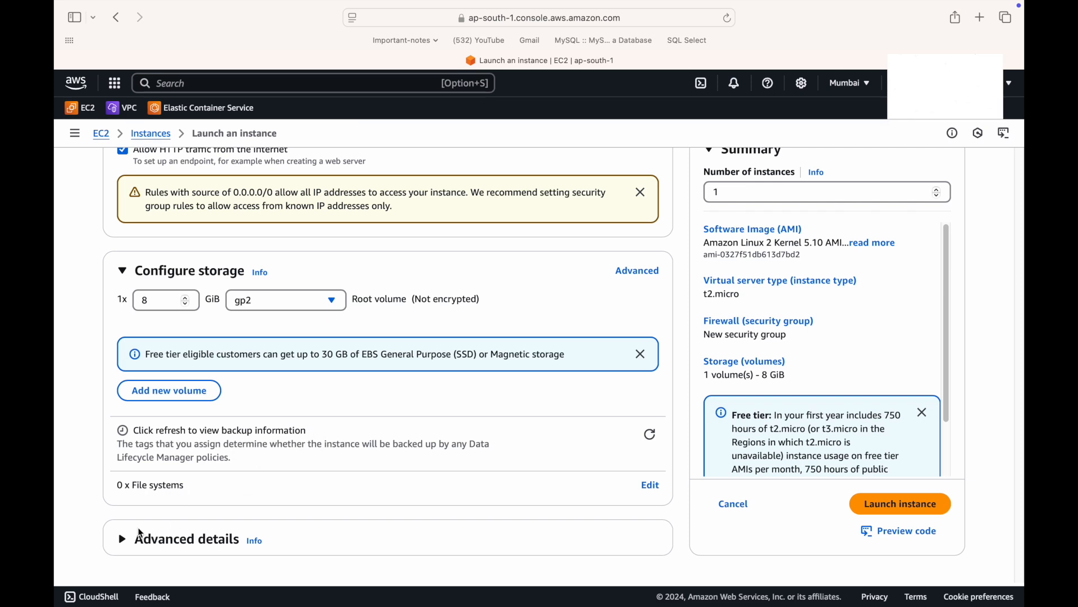
left_click(125, 541)
scroll(424, 413, "down", 6)
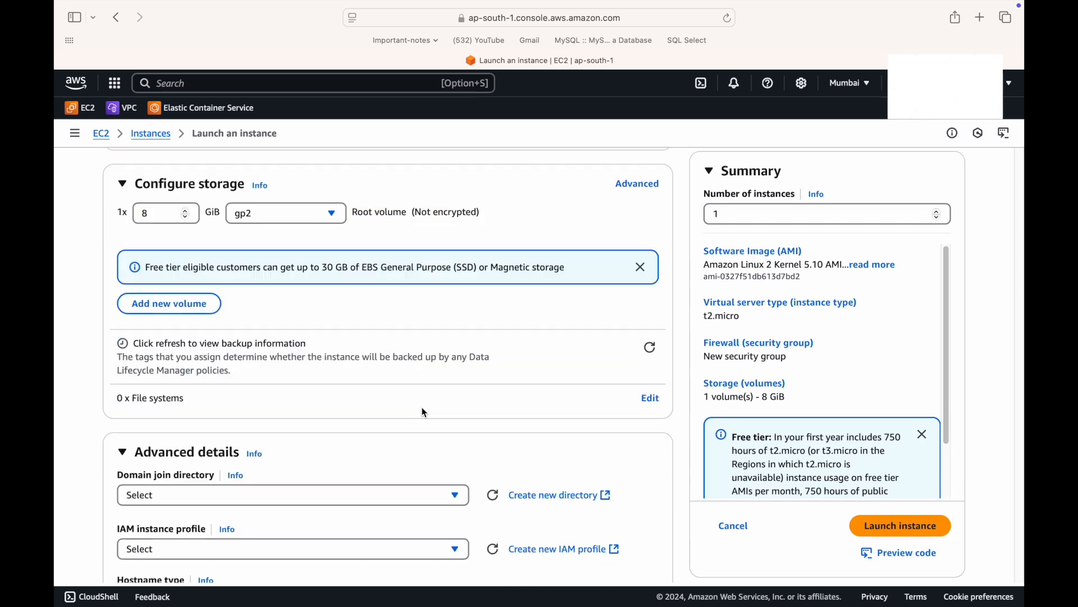
scroll(589, 448, "down", 10)
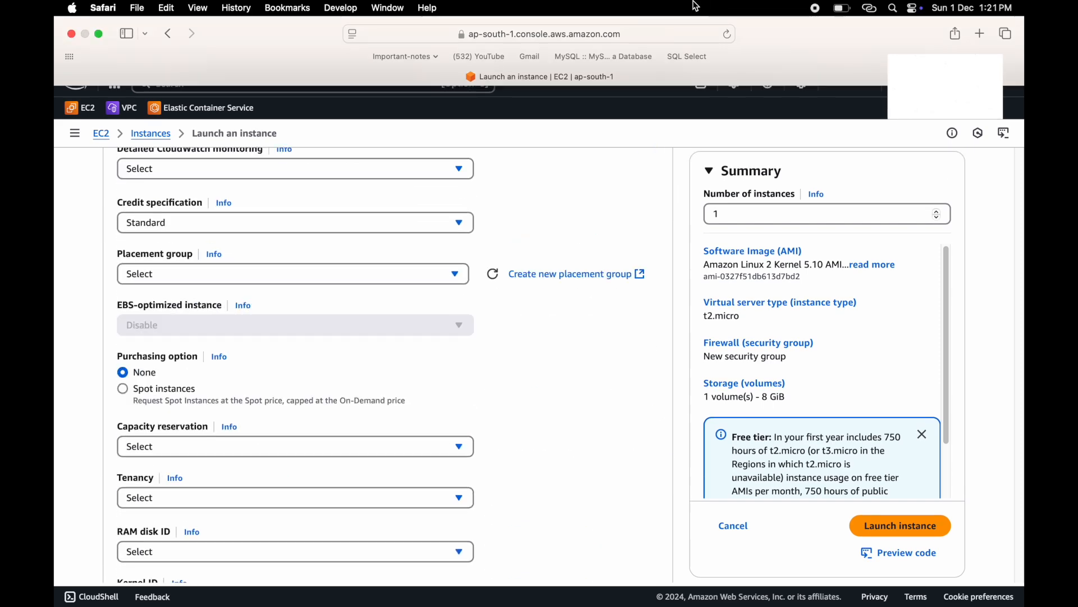
Step: Exit full screen, switch to Sublime Text and copy the whole six-line bash script that installs and starts httpd
mouse_move(99, 36)
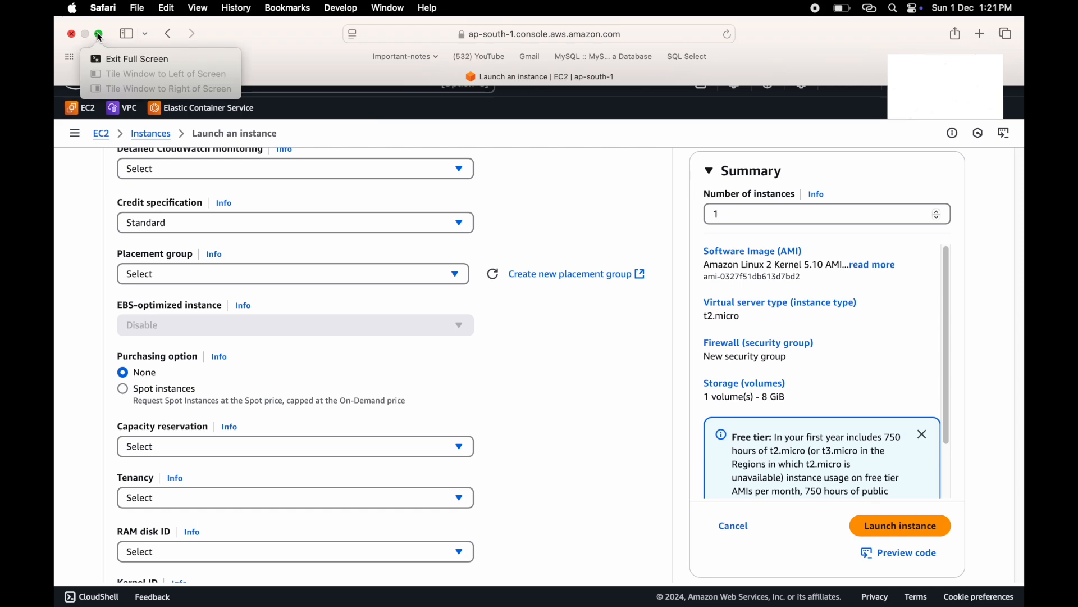
left_click(130, 58)
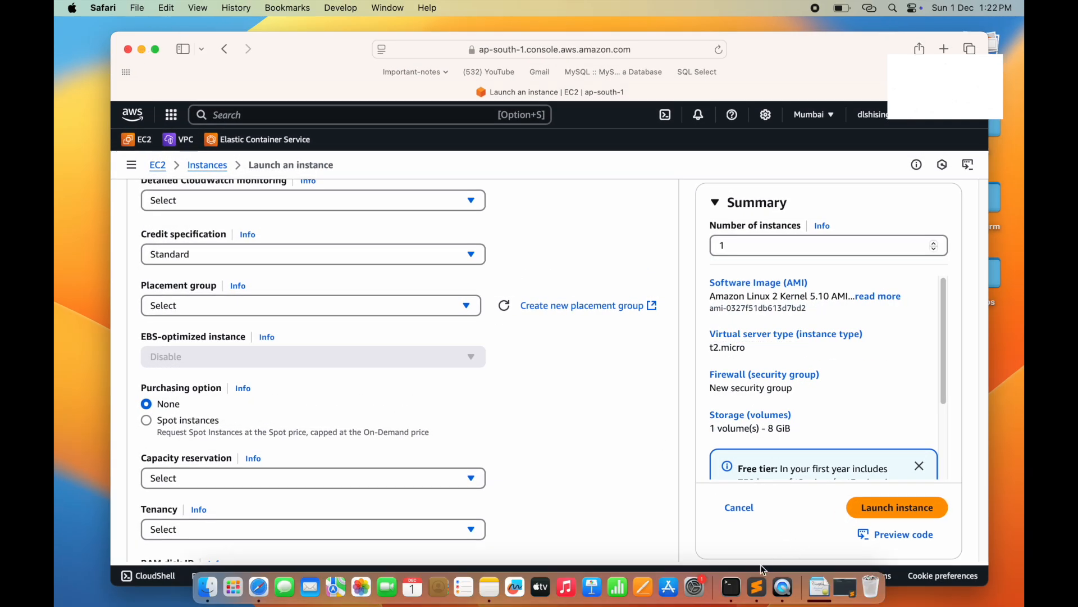
left_click(756, 587)
left_click_drag(713, 204, 328, 163)
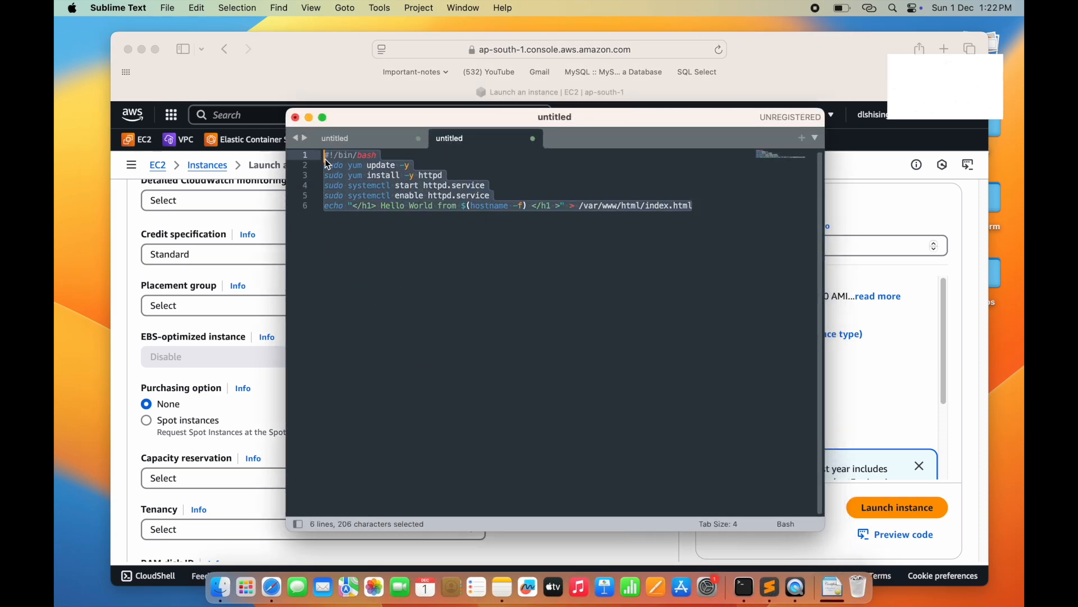
key("super+c")
Step: Return to Safari in full screen and paste the copied bash script into the instance's user data
left_click(325, 54)
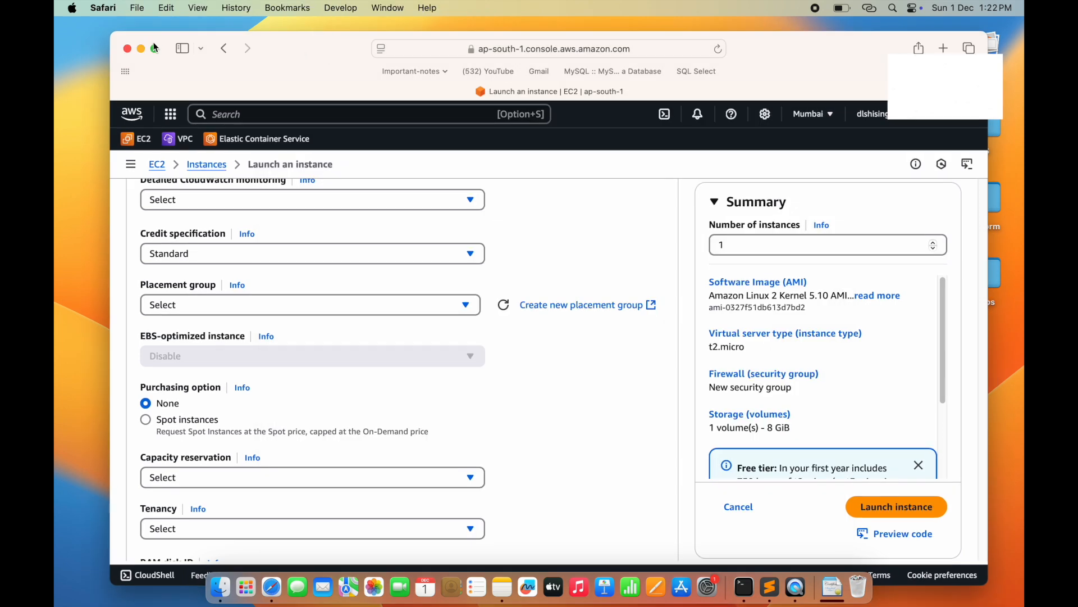
left_click(155, 49)
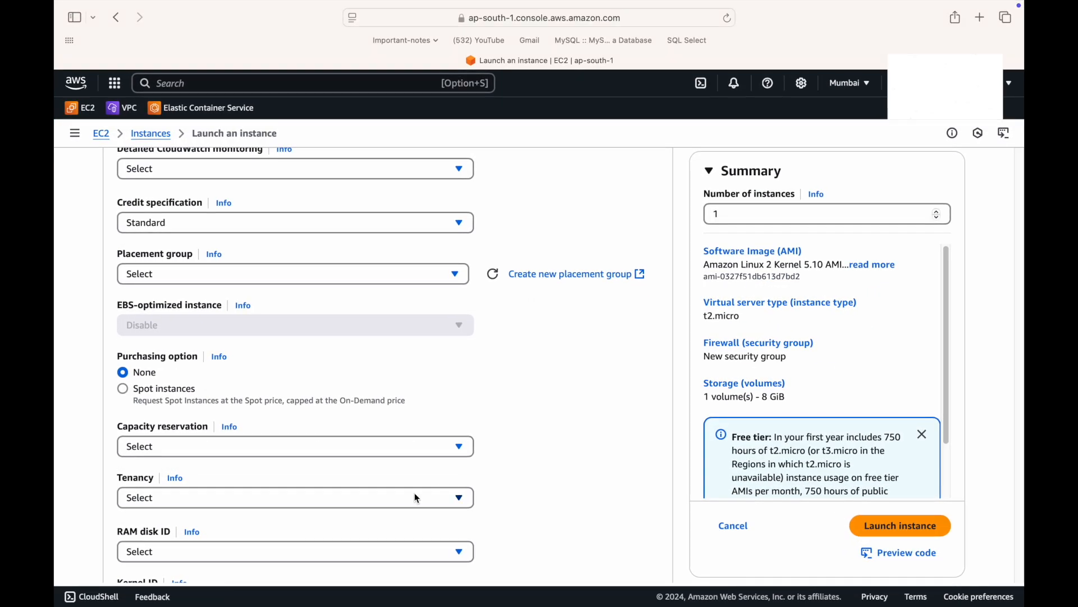
scroll(396, 358, "down", 10)
scroll(288, 492, "down", 3)
left_click(203, 346)
key("super+v")
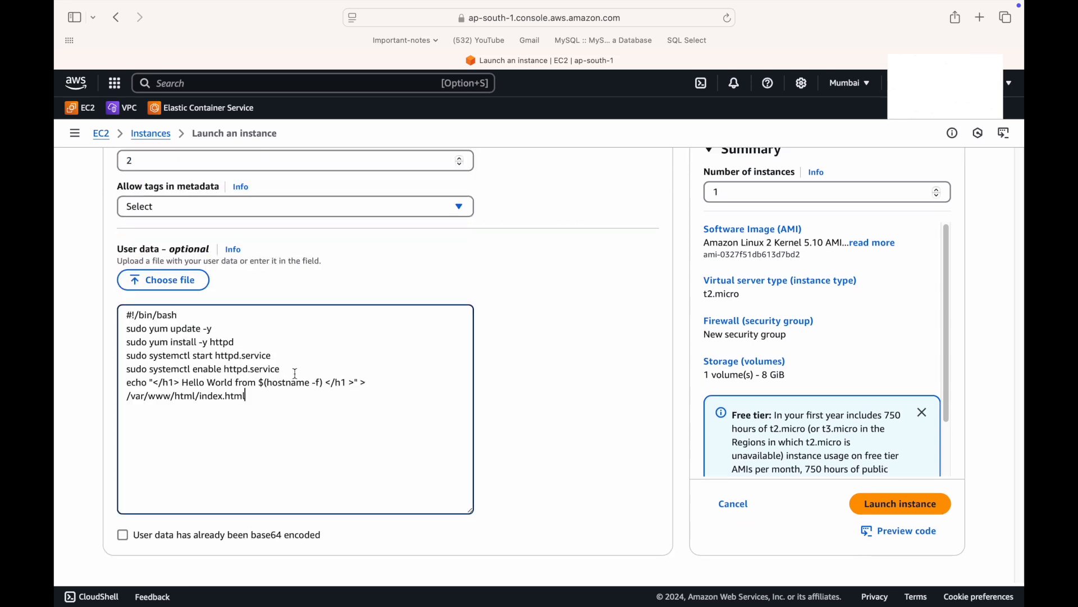
Step: Review the pasted user data script's bash header, yum update command and httpd install command
scroll(303, 430, "up", 1)
left_click(142, 337)
left_click_drag(142, 337, 197, 351)
left_click(252, 364)
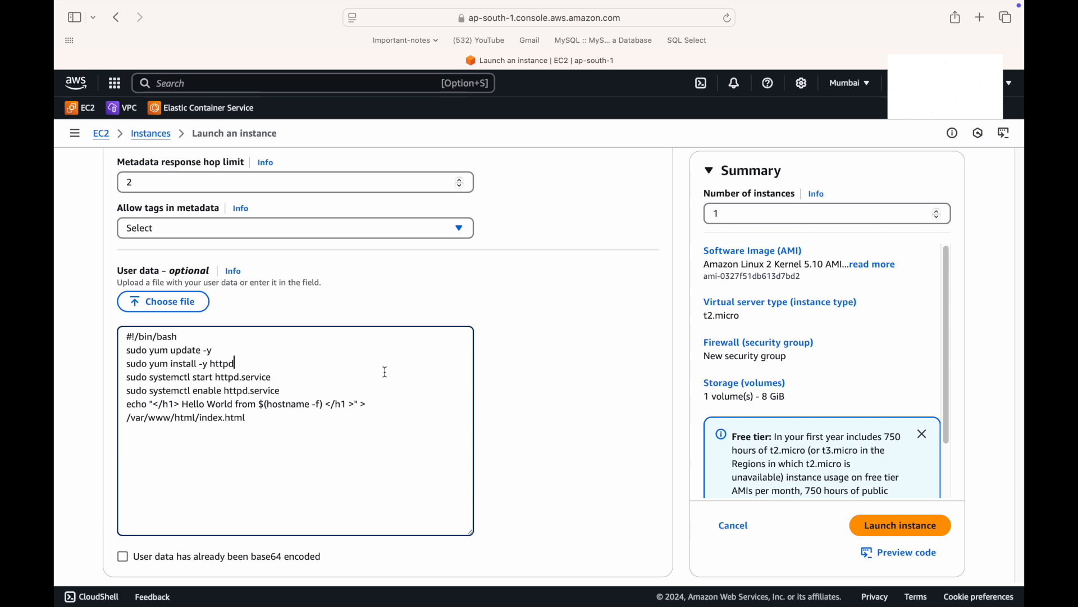
left_click_drag(131, 351, 211, 350)
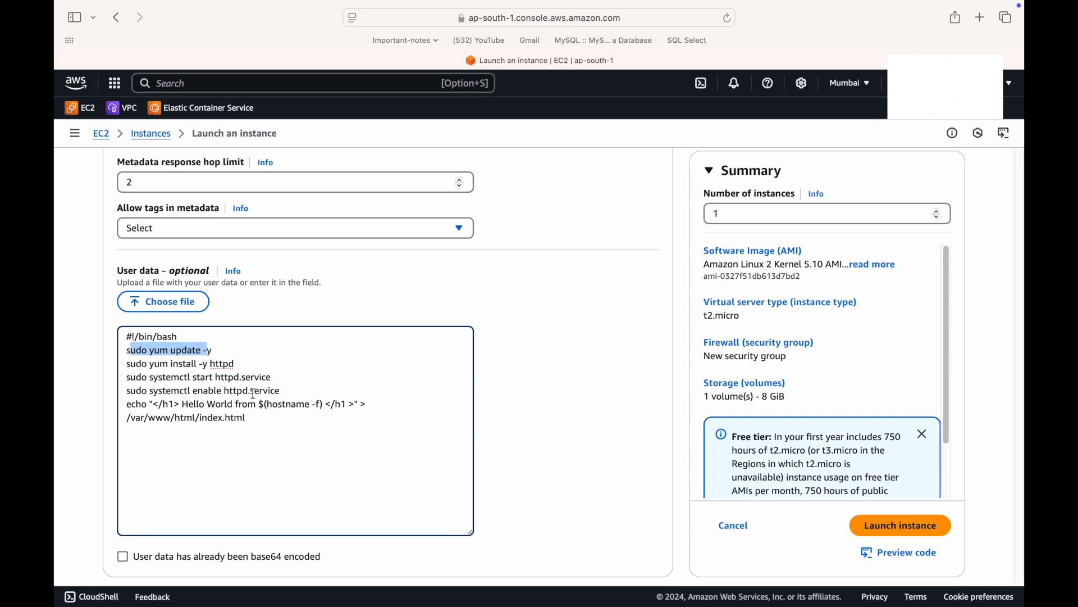
left_click_drag(221, 352, 204, 351)
left_click_drag(130, 364, 198, 364)
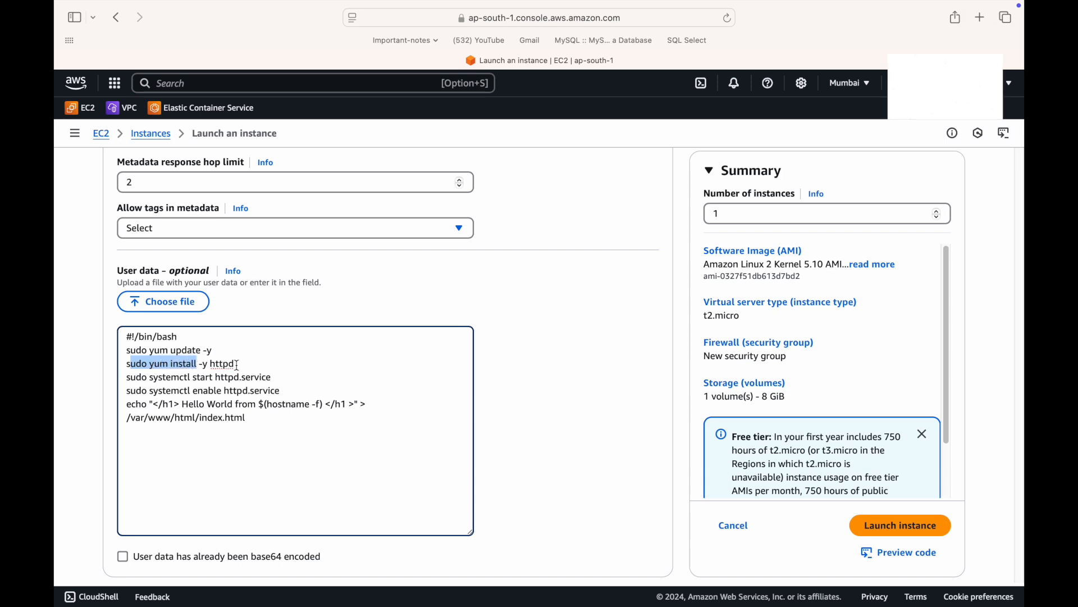
left_click(222, 364)
left_click(222, 365)
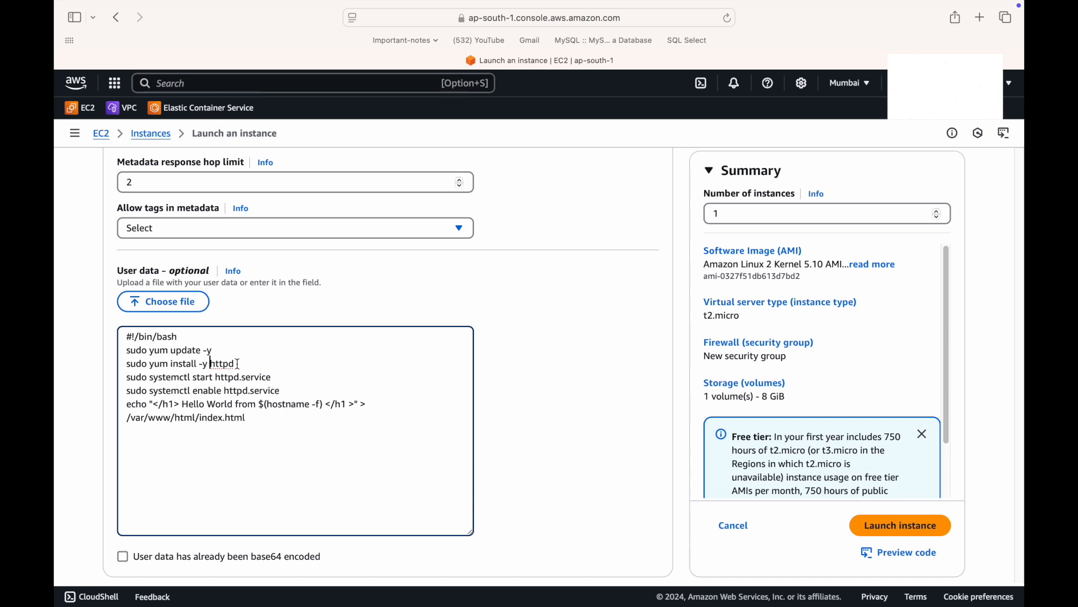
Step: Review the user data script's systemctl commands that start and enable httpd.service
left_click_drag(134, 380, 205, 380)
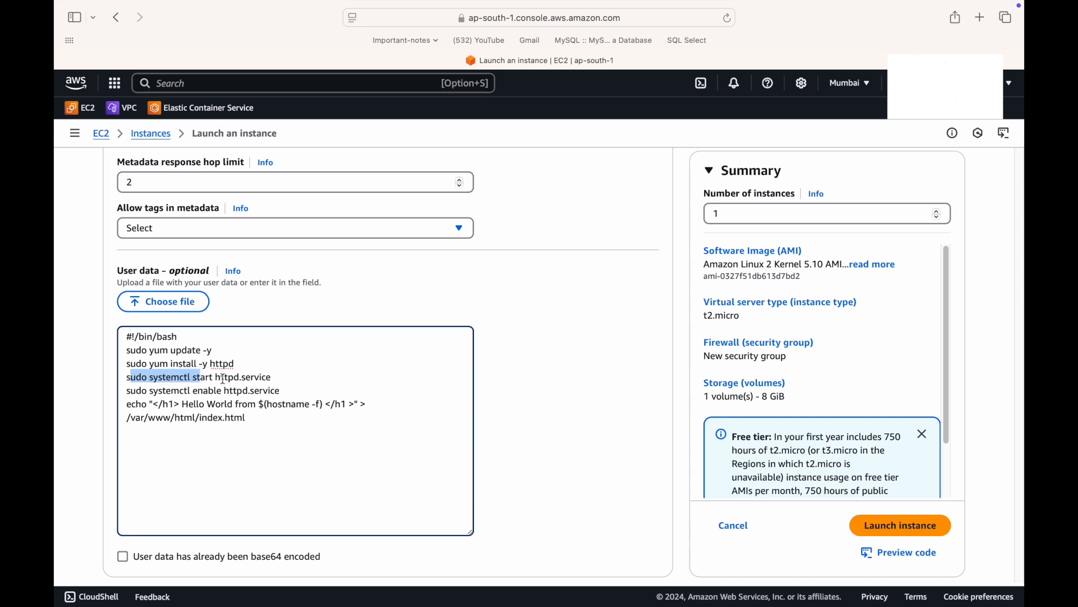
left_click(224, 378)
left_click(273, 377)
left_click_drag(273, 378, 216, 378)
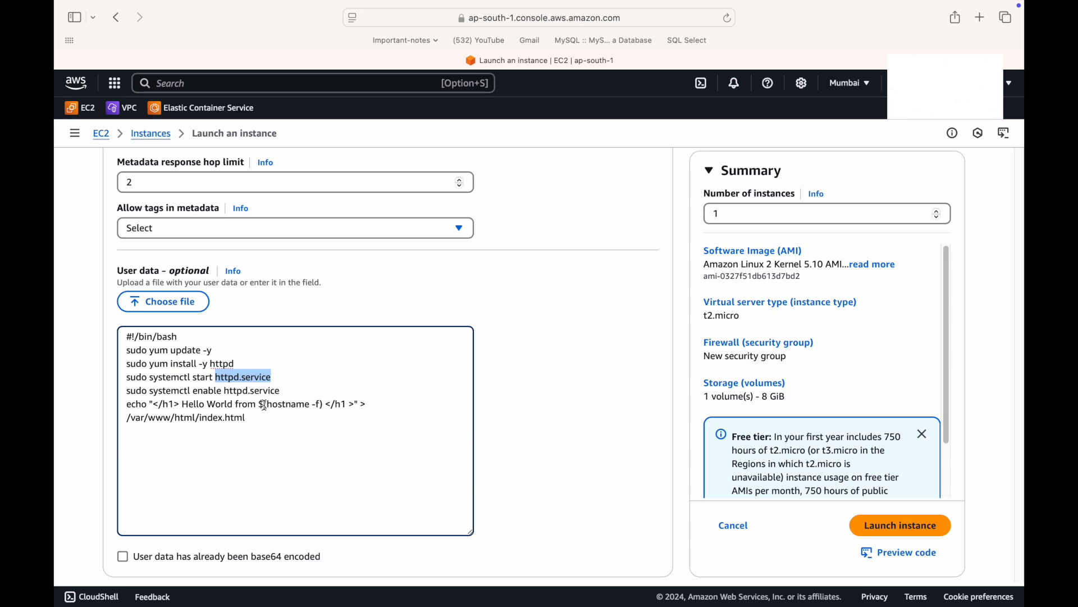
left_click_drag(148, 392, 269, 392)
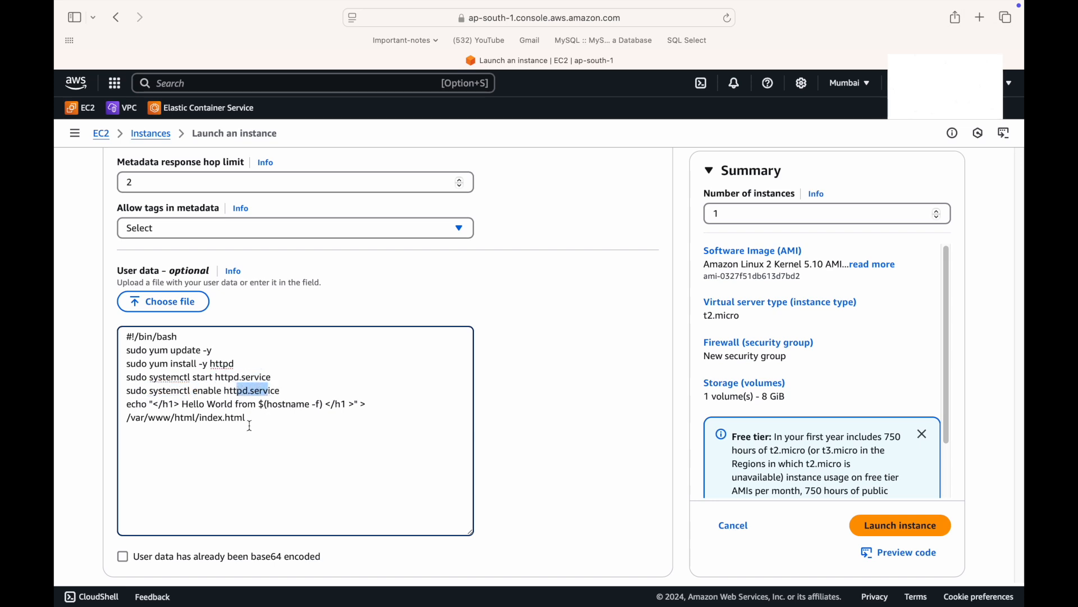
Step: Review the script's echo command, covering the Hello World text, the hostname expression and the /var/www/html/index.html target path
left_click_drag(129, 404, 370, 405)
left_click_drag(262, 420, 127, 404)
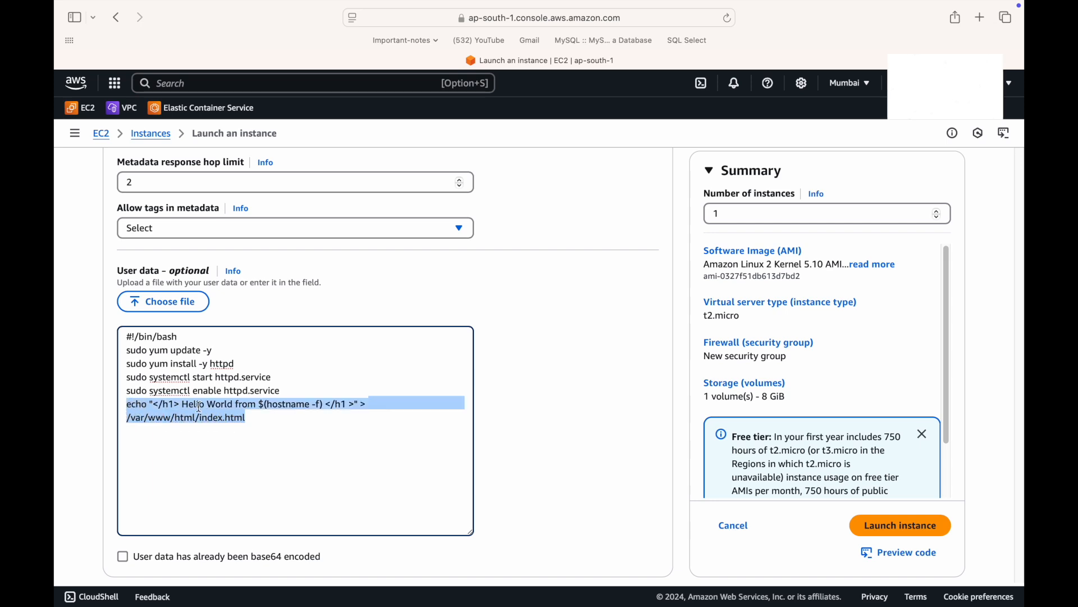
left_click(253, 419)
left_click_drag(183, 407, 241, 421)
left_click(267, 429)
left_click(190, 405)
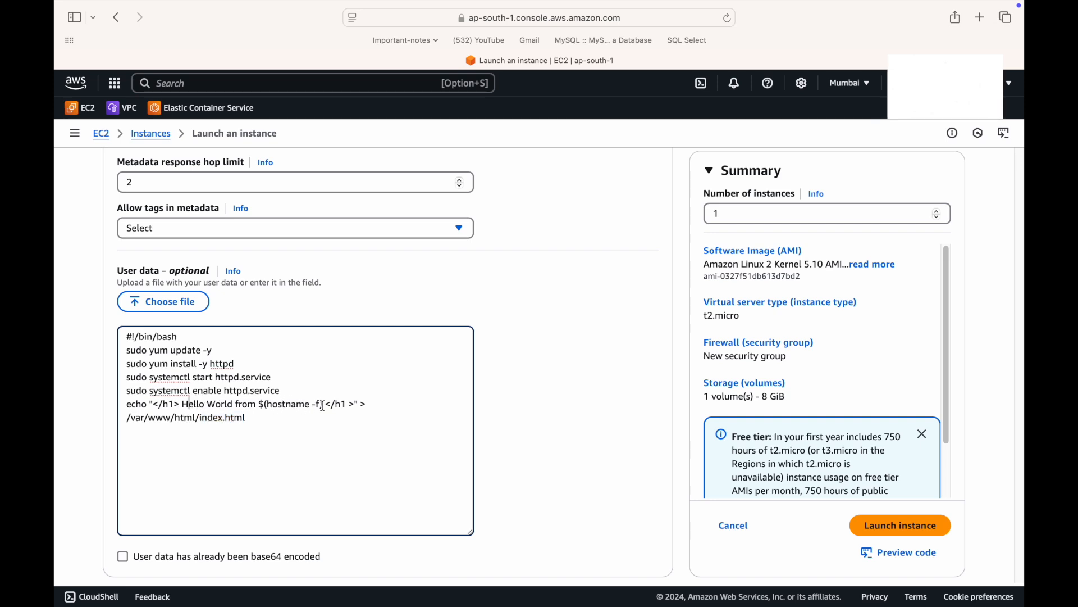
double_click(292, 408)
left_click_drag(358, 404, 180, 404)
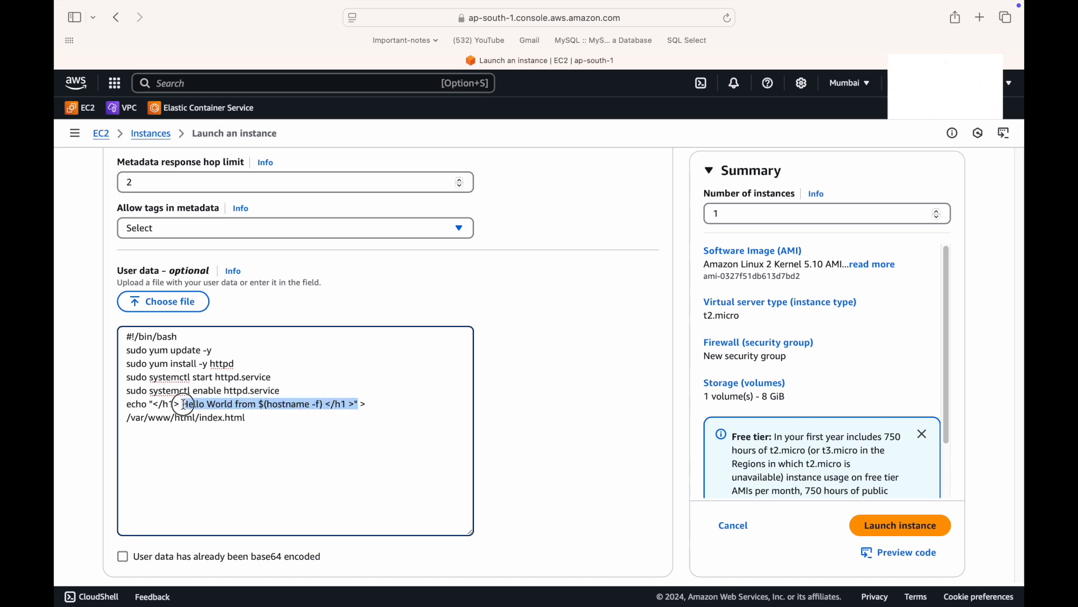
double_click(226, 420)
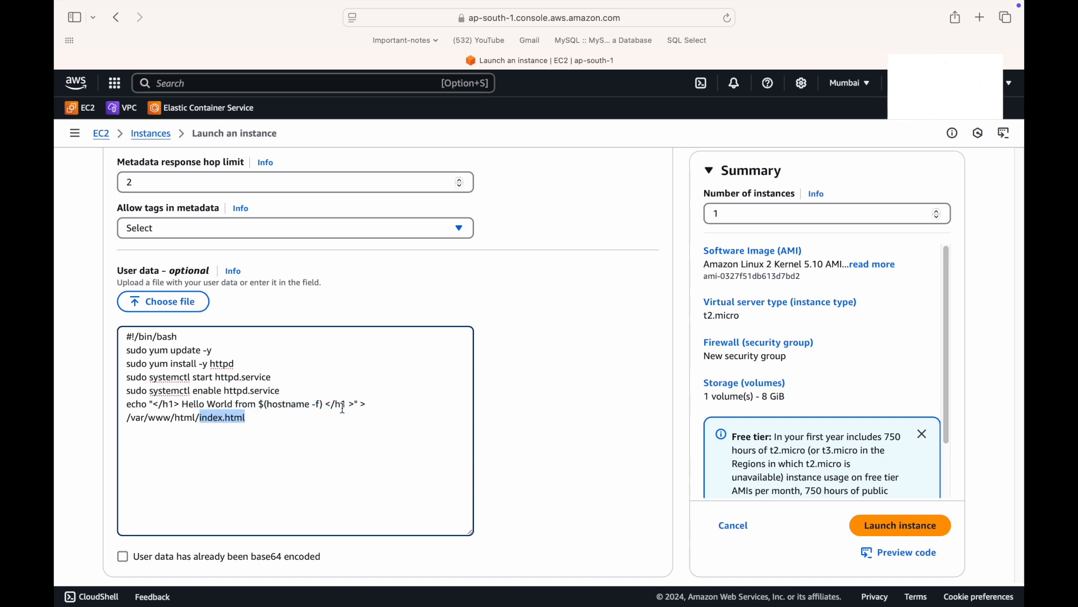
left_click(206, 427)
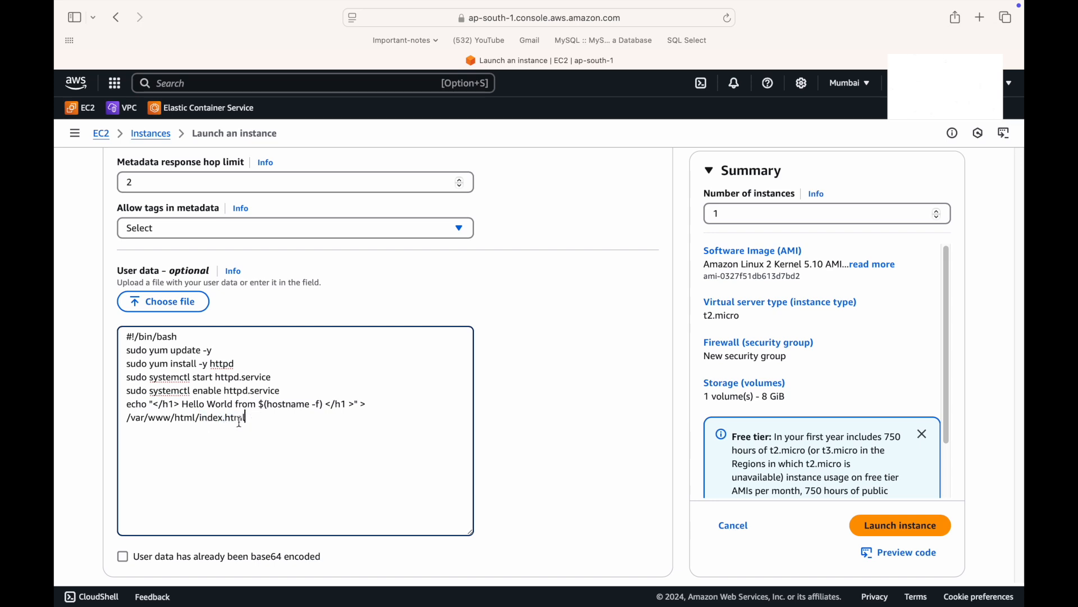
left_click_drag(135, 419, 195, 420)
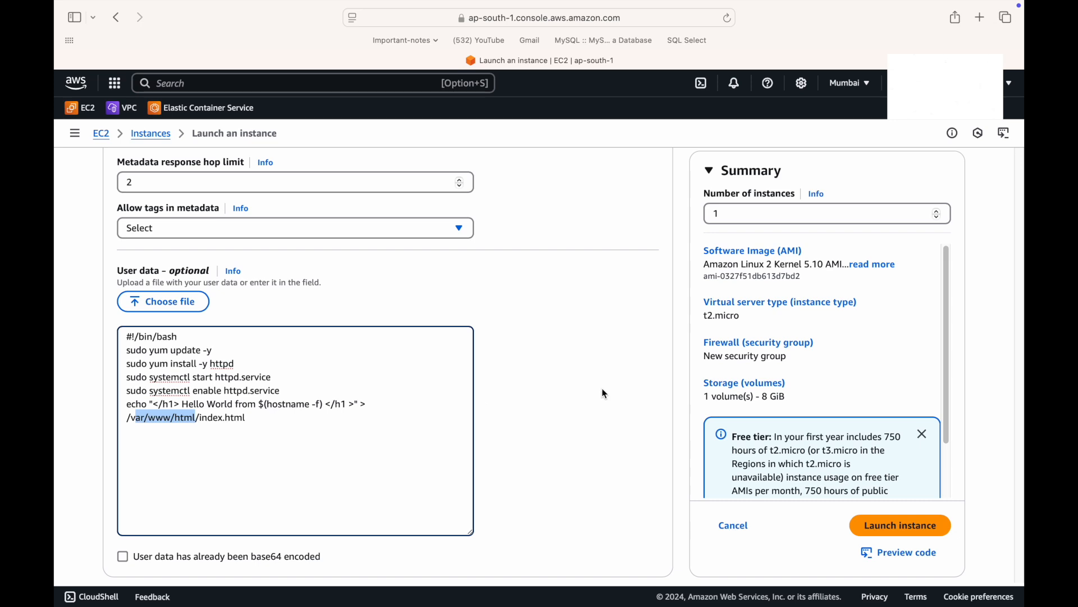
Step: Review the number of instances and the configuration in the launch summary, and launch the instance
scroll(639, 385, "up", 1)
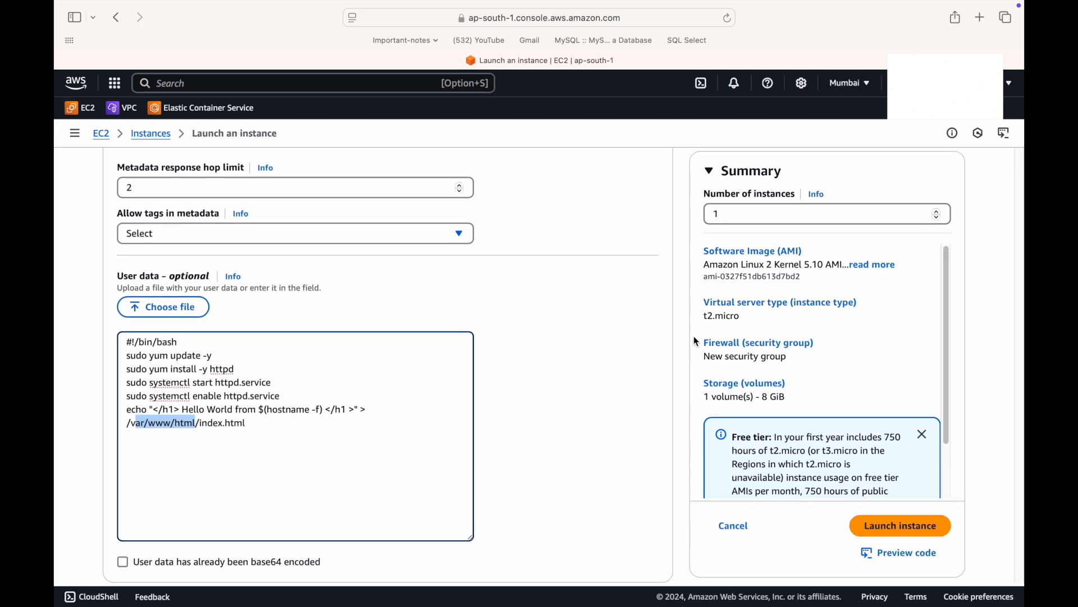
left_click(765, 213)
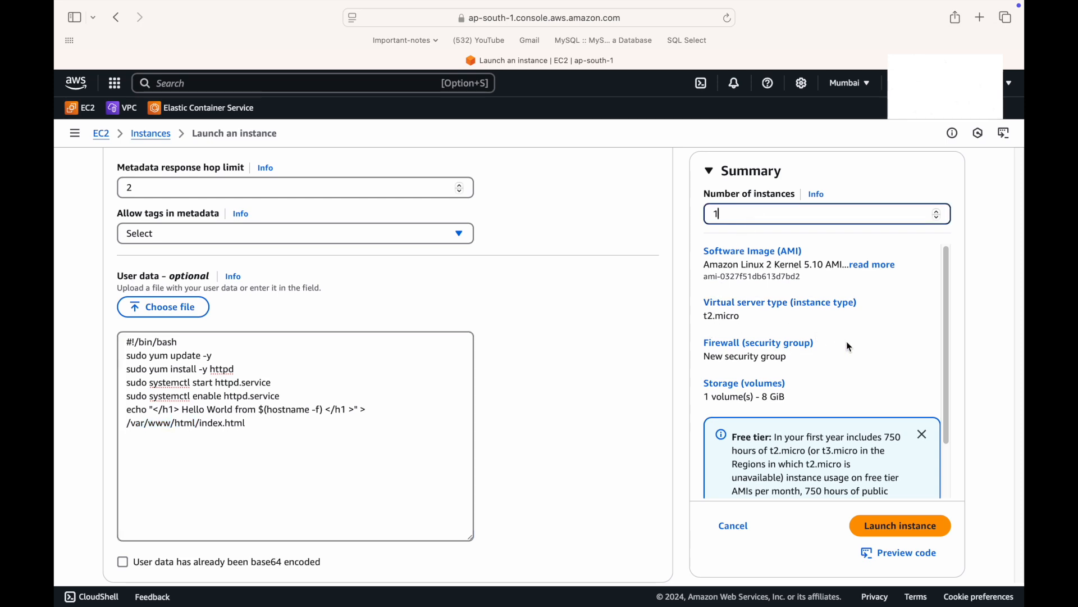
scroll(847, 342, "down", 1)
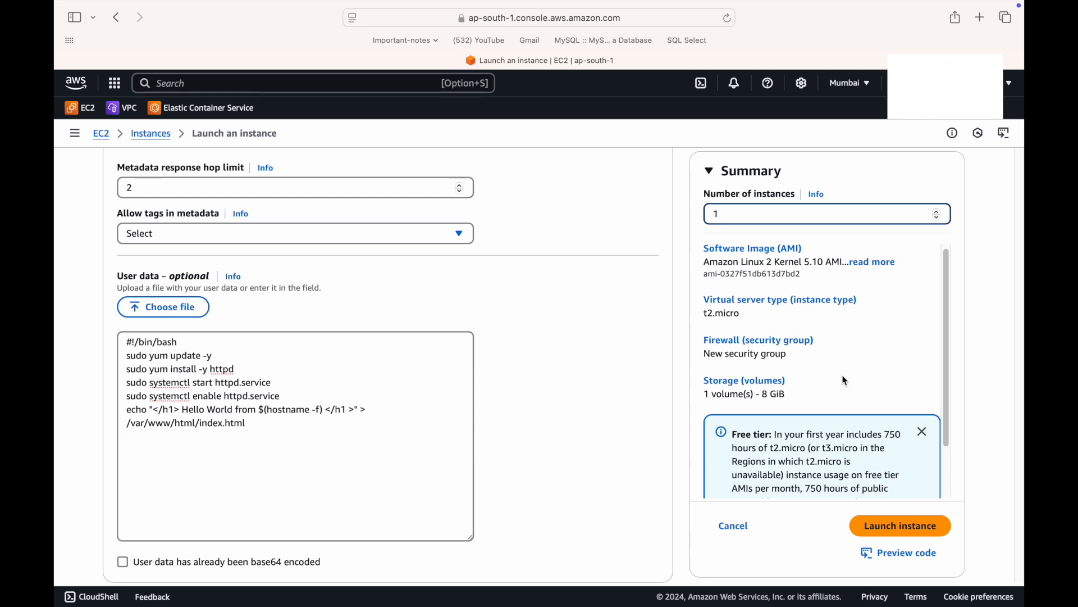
scroll(844, 390, "down", 3)
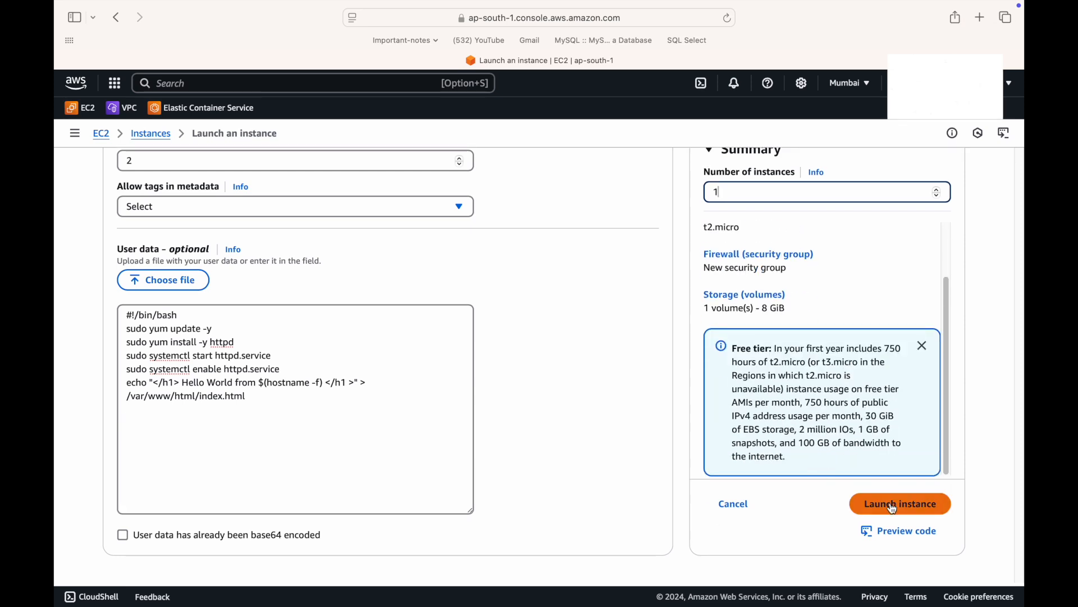
left_click(924, 508)
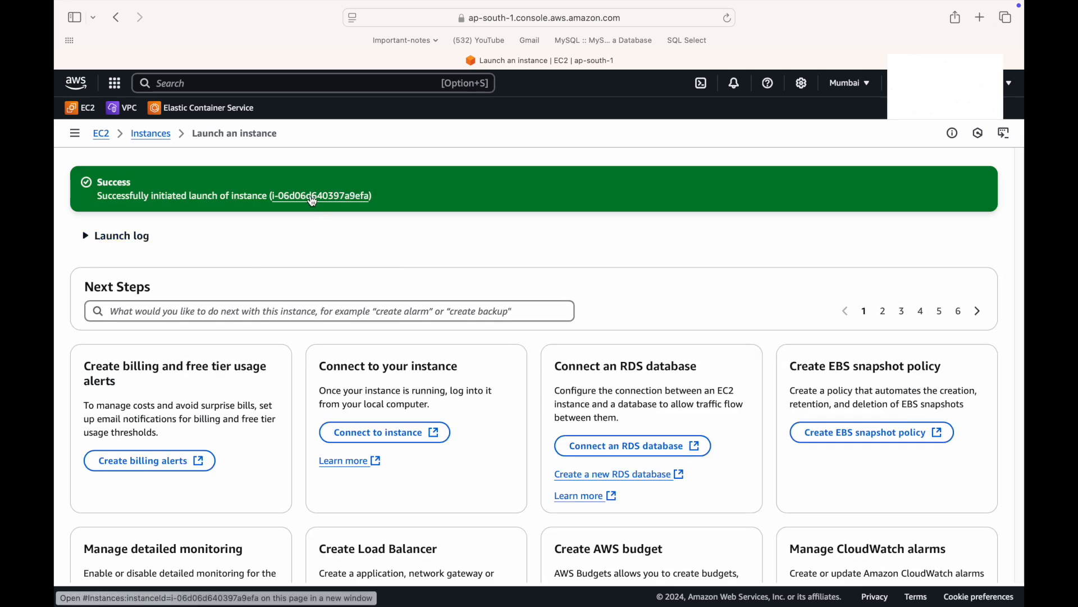
Step: Open the newly launched instance in the instances list and rename it to Mywebserver
left_click(313, 199)
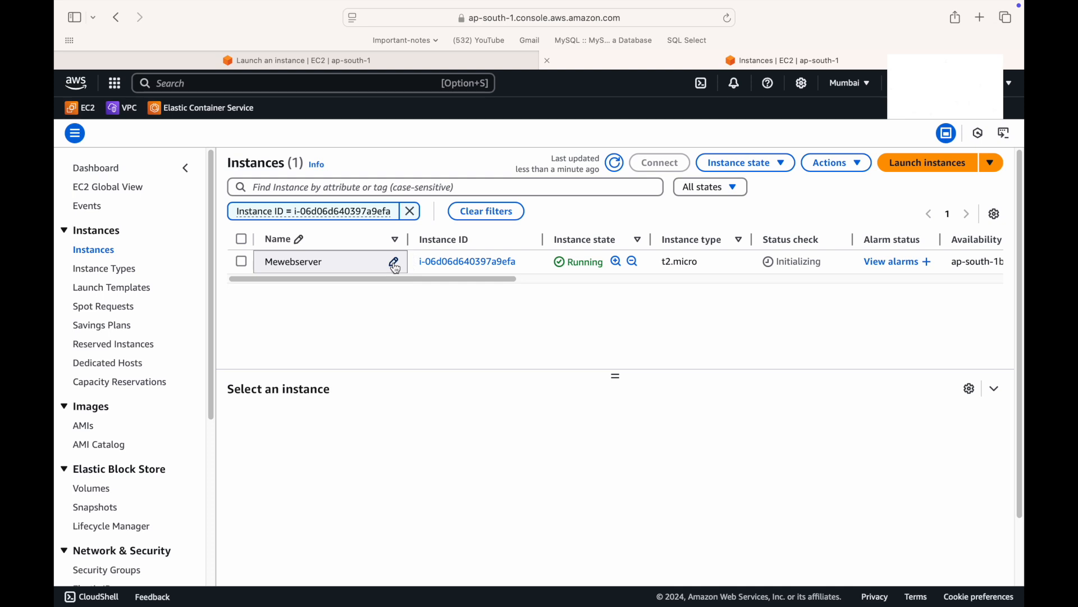
left_click(395, 264)
left_click(283, 262)
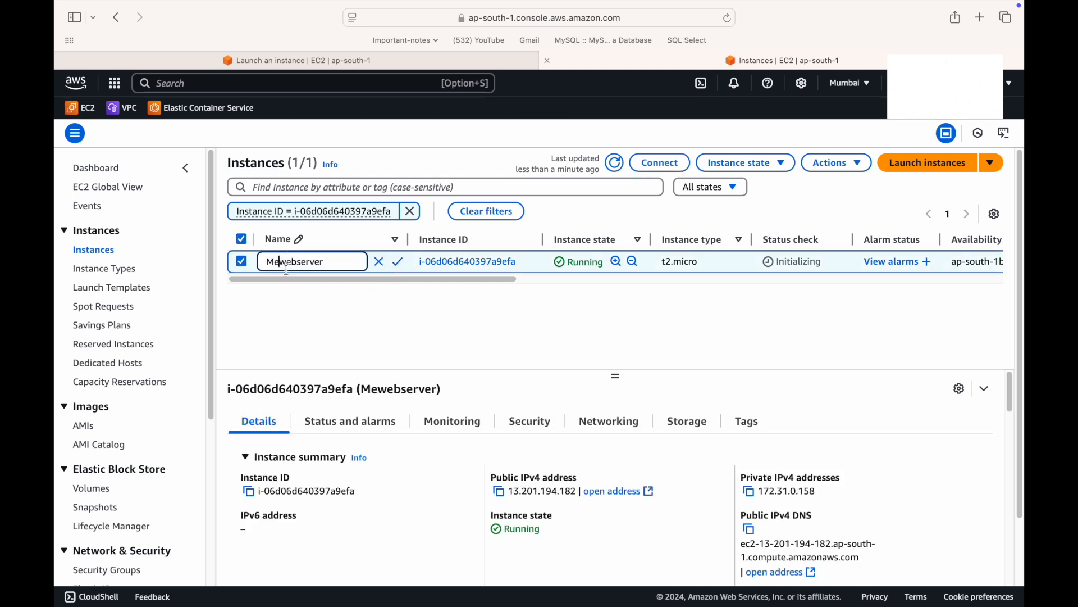
key("BackSpace")
type("y")
left_click(398, 263)
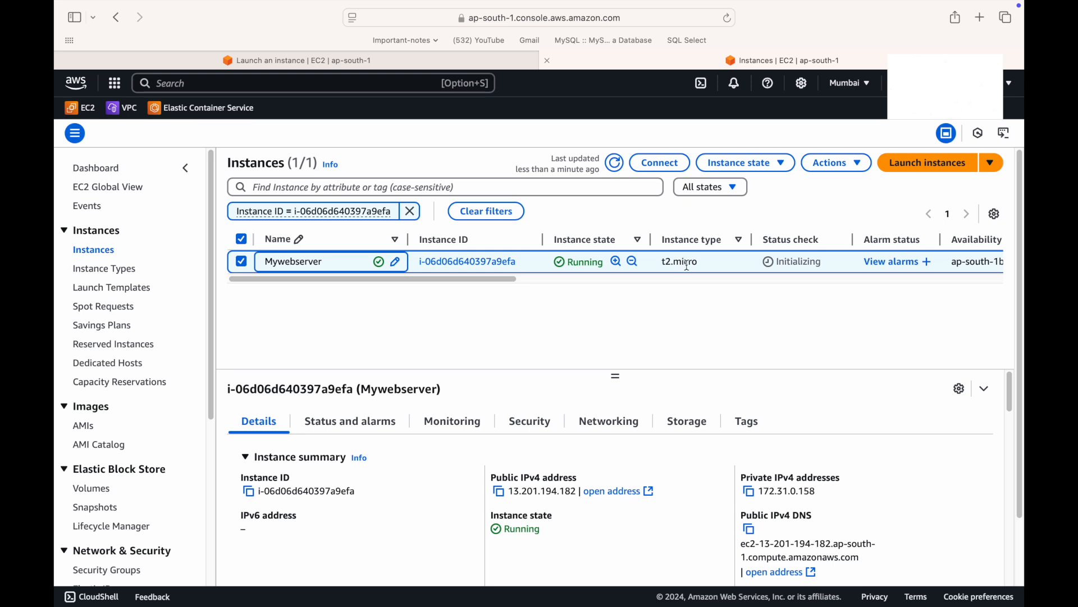
Step: Enlarge the Mywebserver details pane and examine the instance ID and the public and private IPv4 addresses
left_click_drag(507, 280, 604, 280)
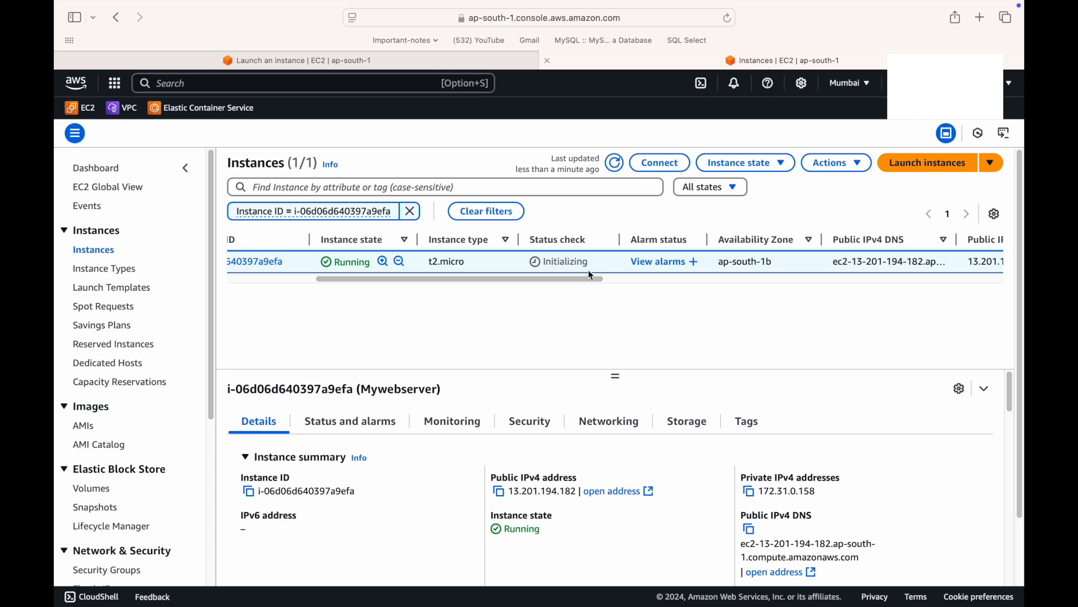
left_click_drag(615, 375, 616, 324)
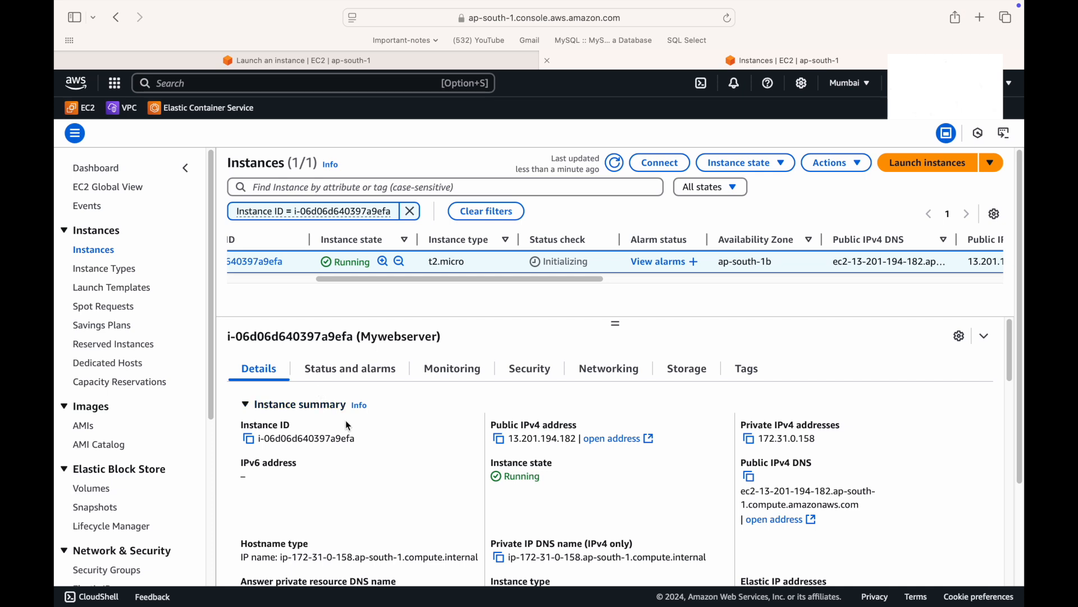
left_click_drag(270, 439, 342, 439)
left_click_drag(517, 439, 565, 439)
left_click_drag(764, 438, 810, 439)
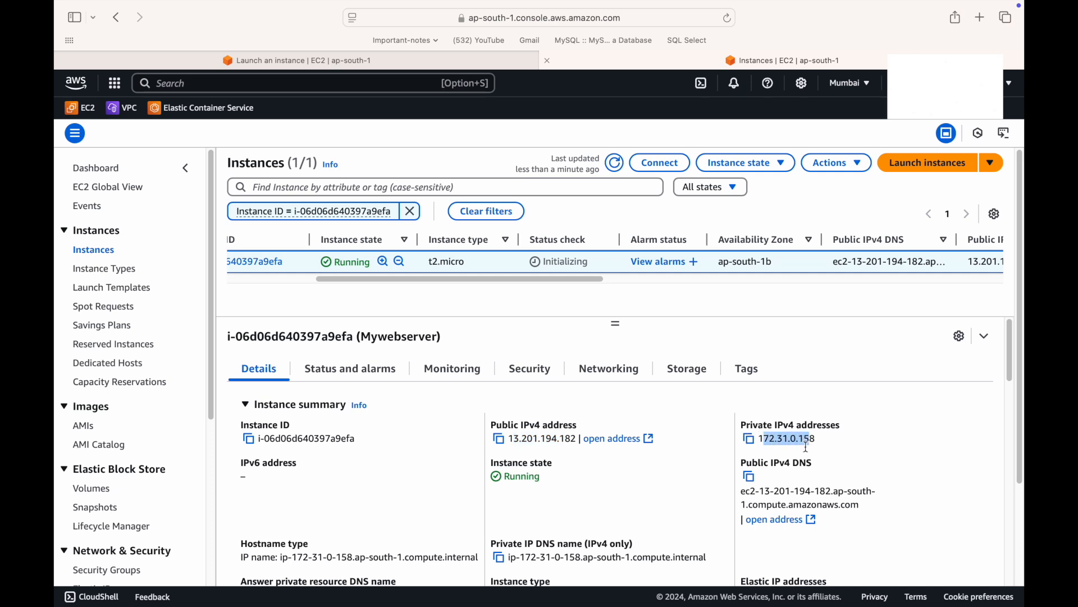
Step: Examine the public IPv4 DNS name in the instance summary
left_click_drag(760, 463, 811, 463)
left_click_drag(759, 503, 814, 490)
left_click(767, 494)
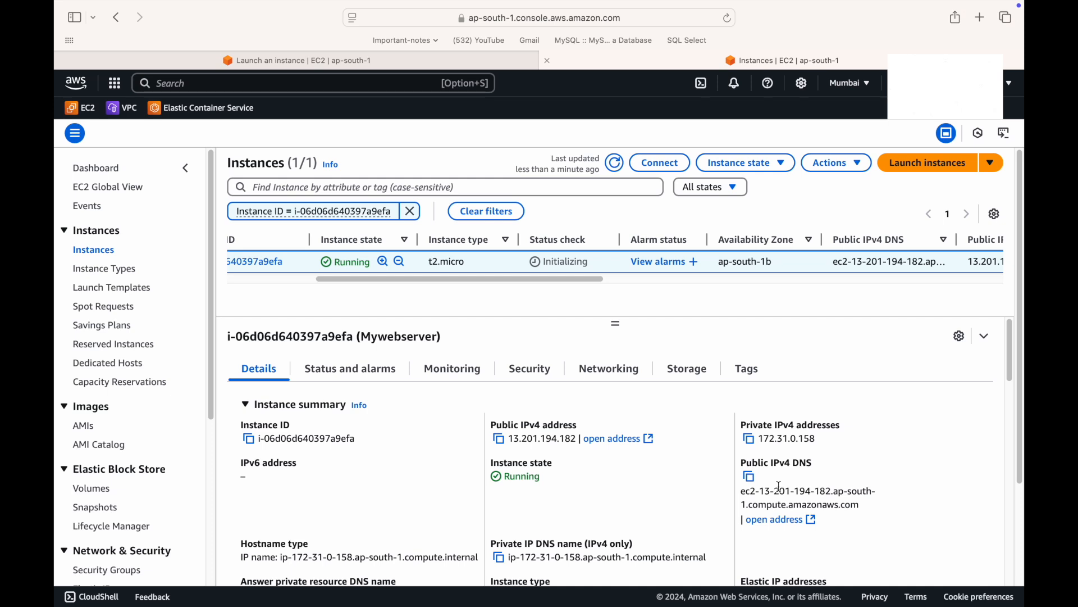
scroll(780, 486, "down", 1)
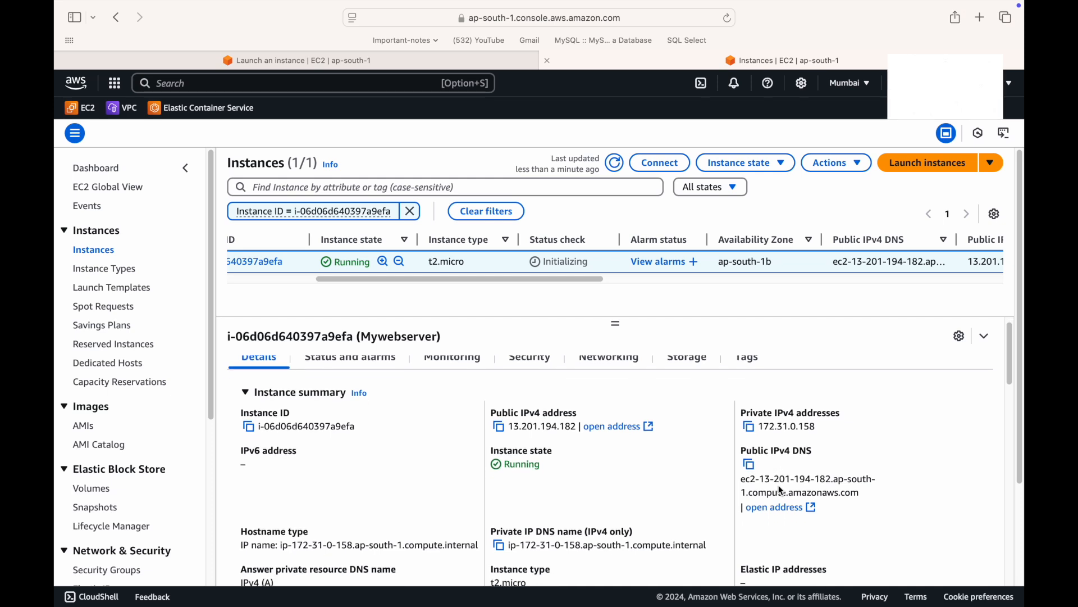
scroll(664, 486, "down", 1)
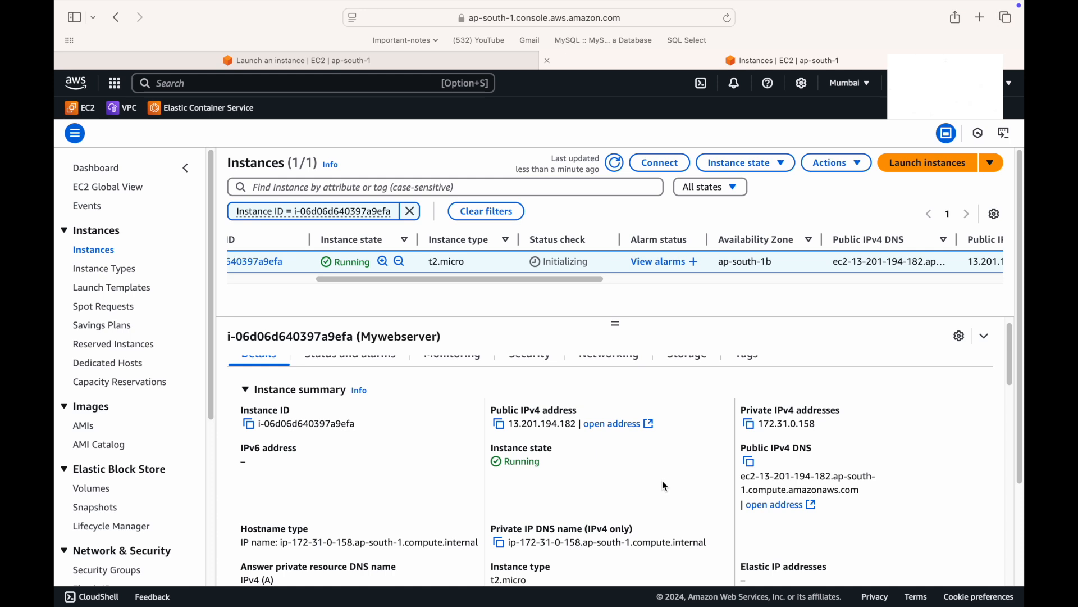
left_click_drag(748, 476, 850, 488)
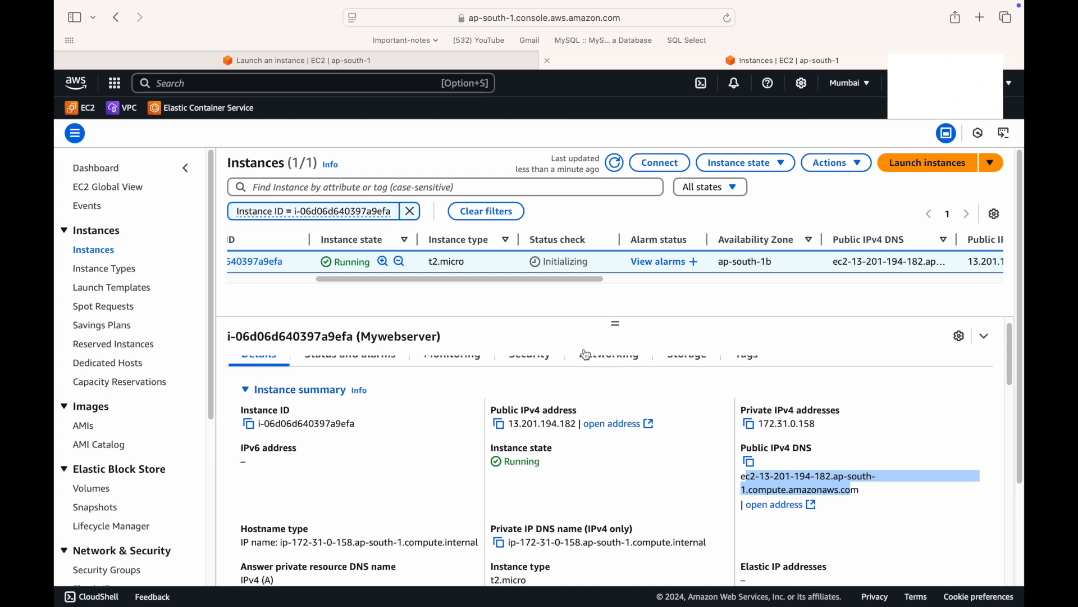
Step: Look over the instance's row in the list and the remaining summary details, such as hostname type and VPC ID
left_click(577, 279)
left_click_drag(577, 280, 490, 279)
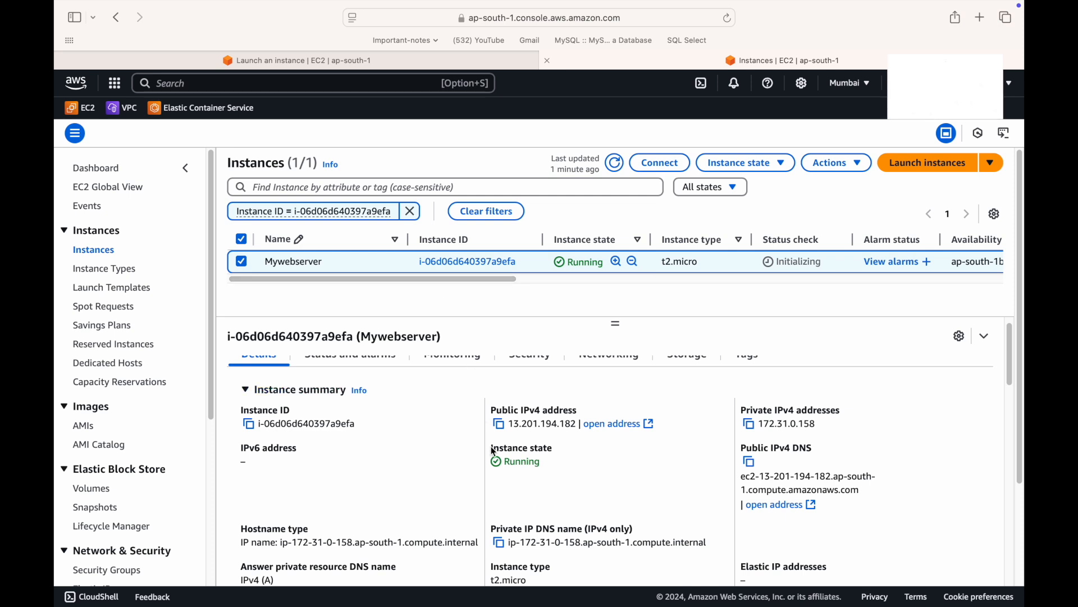
scroll(609, 437, "down", 2)
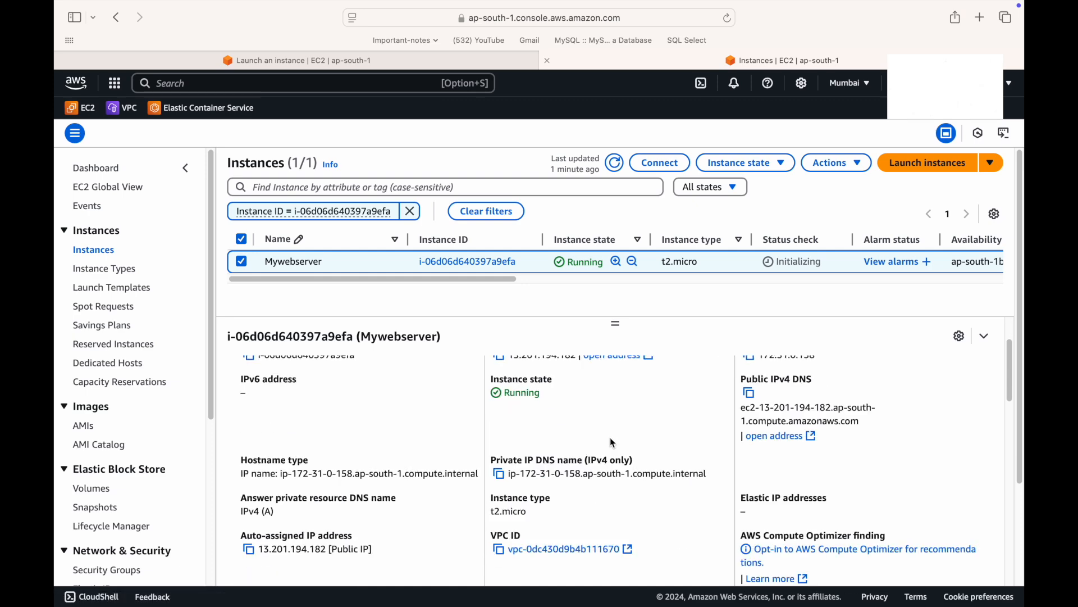
scroll(440, 482, "down", 1)
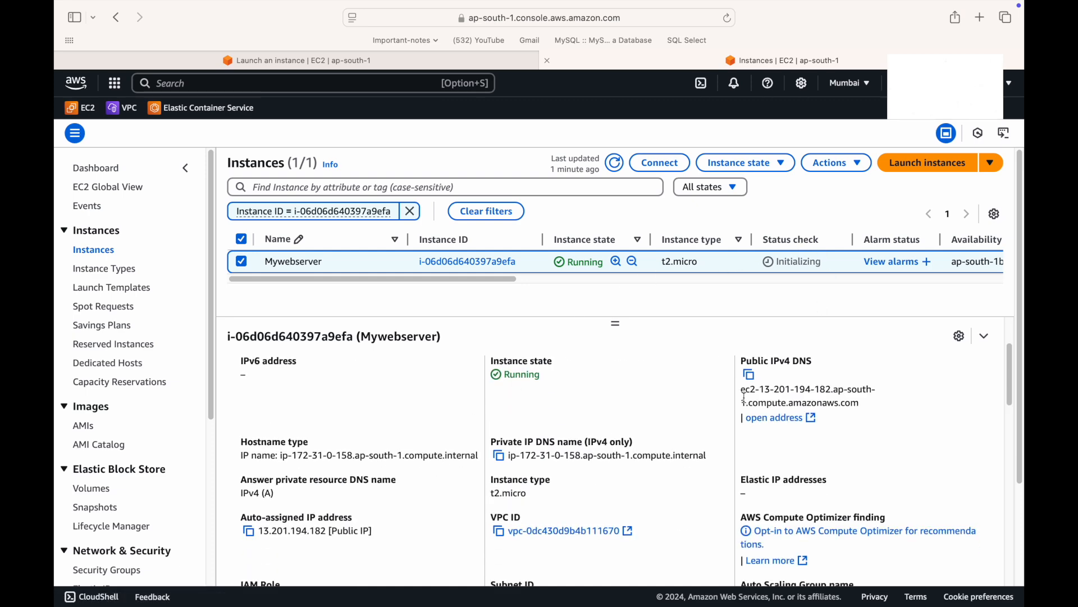
scroll(781, 366, "up", 3)
Step: Check Mywebserver's system and instance status checks and look through its CloudWatch monitoring charts
left_click(363, 377)
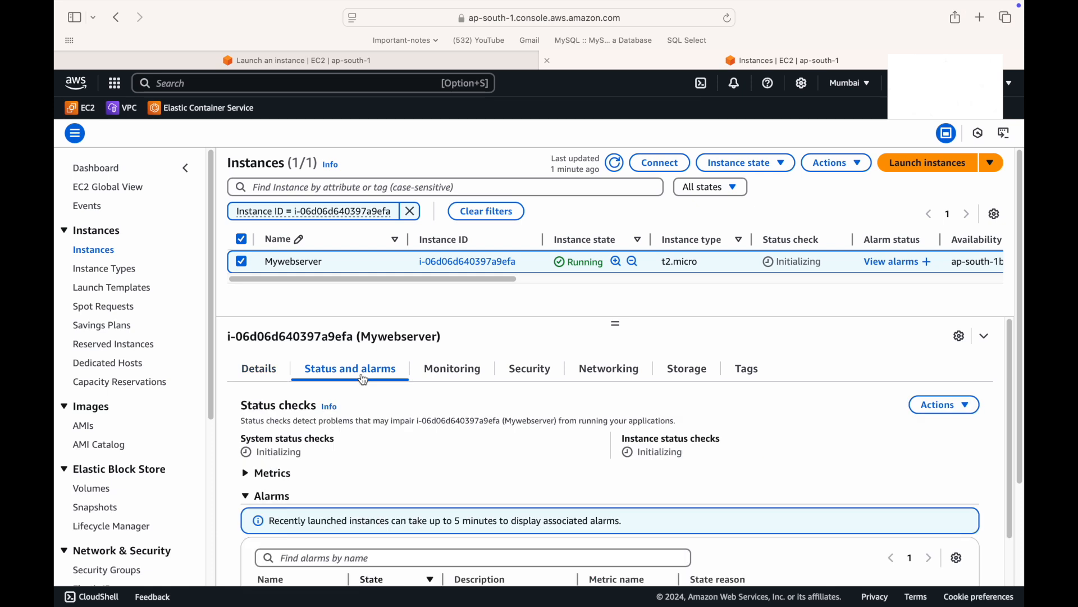
left_click_drag(260, 439, 314, 444)
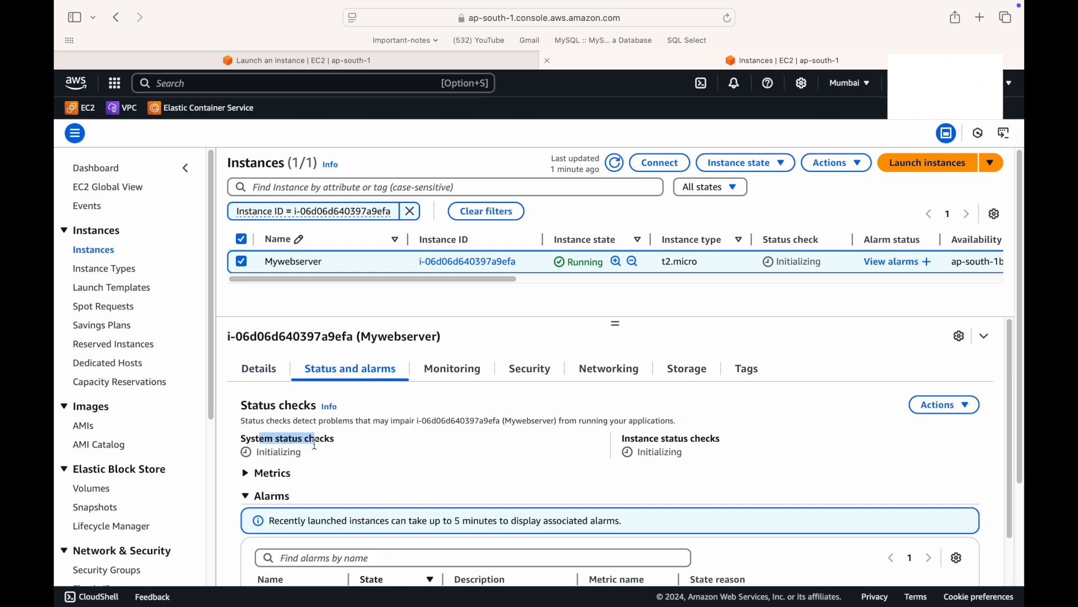
left_click(471, 377)
scroll(469, 481, "down", 1)
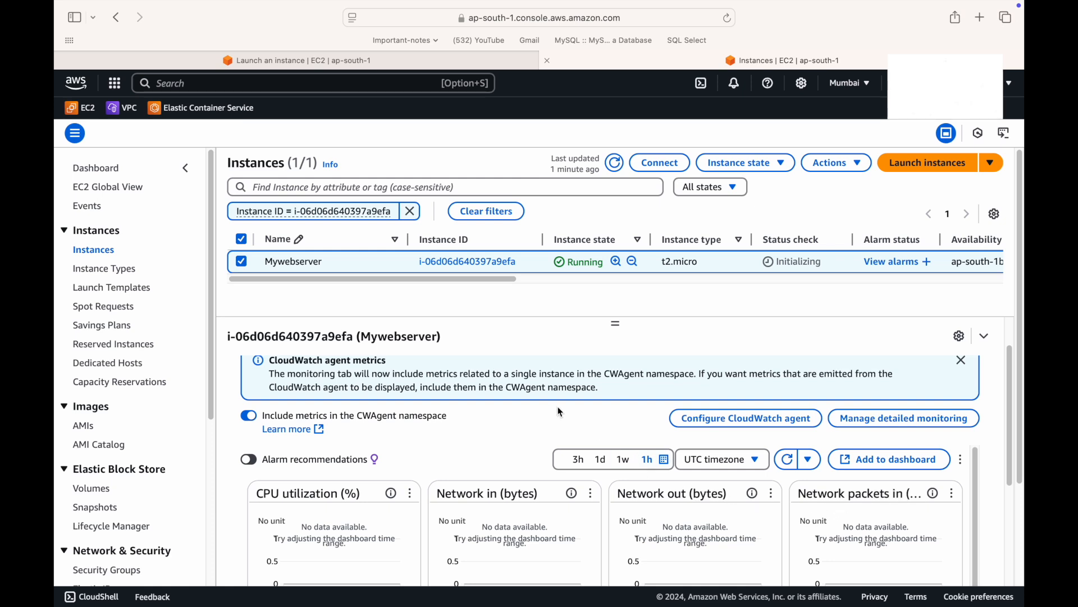
scroll(528, 445, "down", 1)
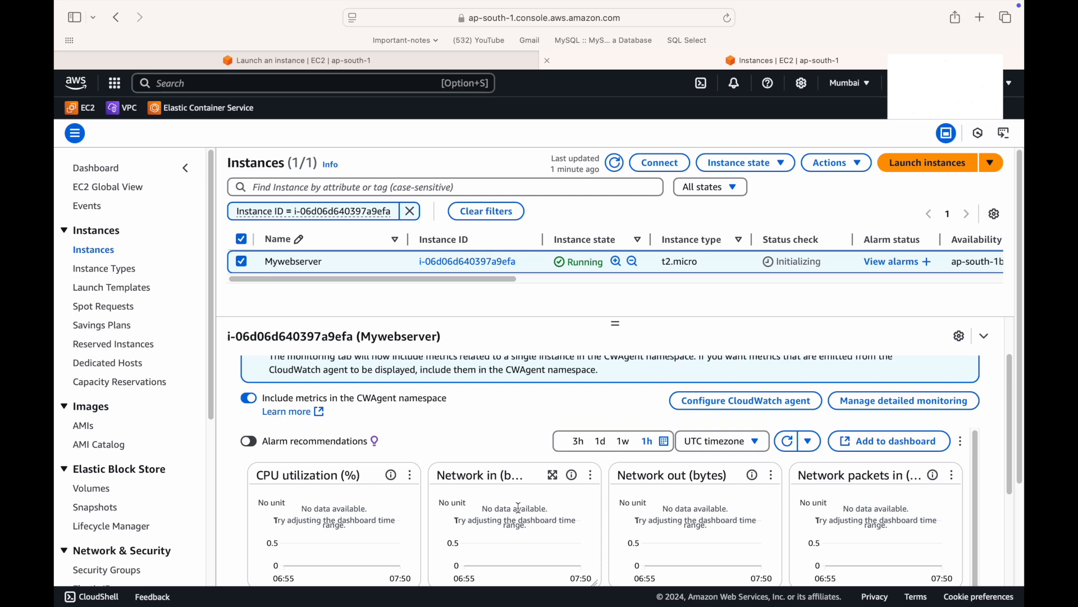
scroll(520, 472, "up", 4)
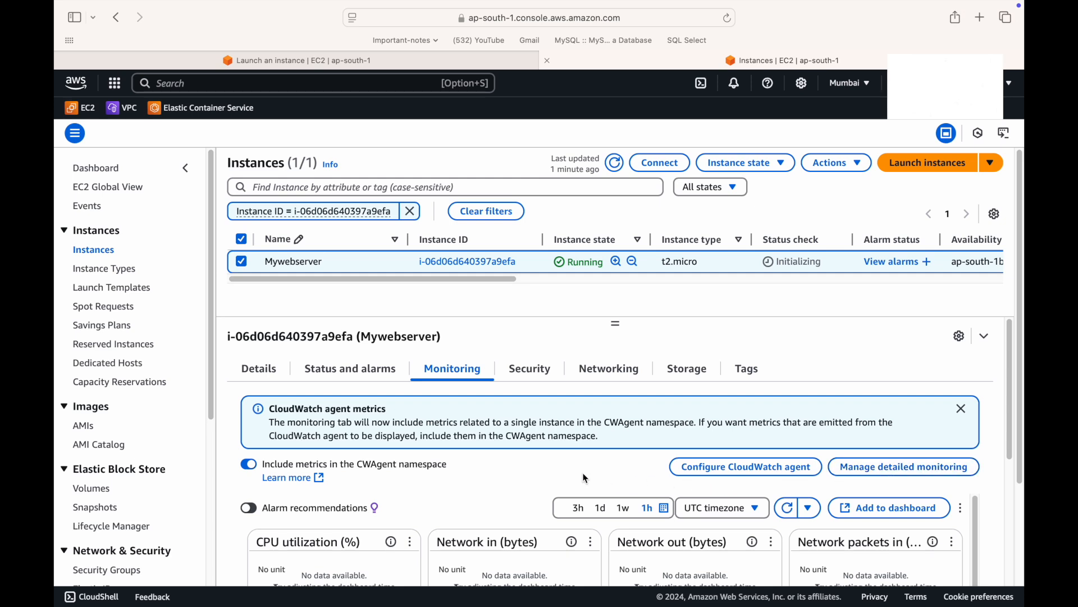
Step: View Mywebserver's security details and expand the inbound rules to examine the port range, protocol, source and security group
left_click(528, 369)
scroll(566, 444, "down", 1)
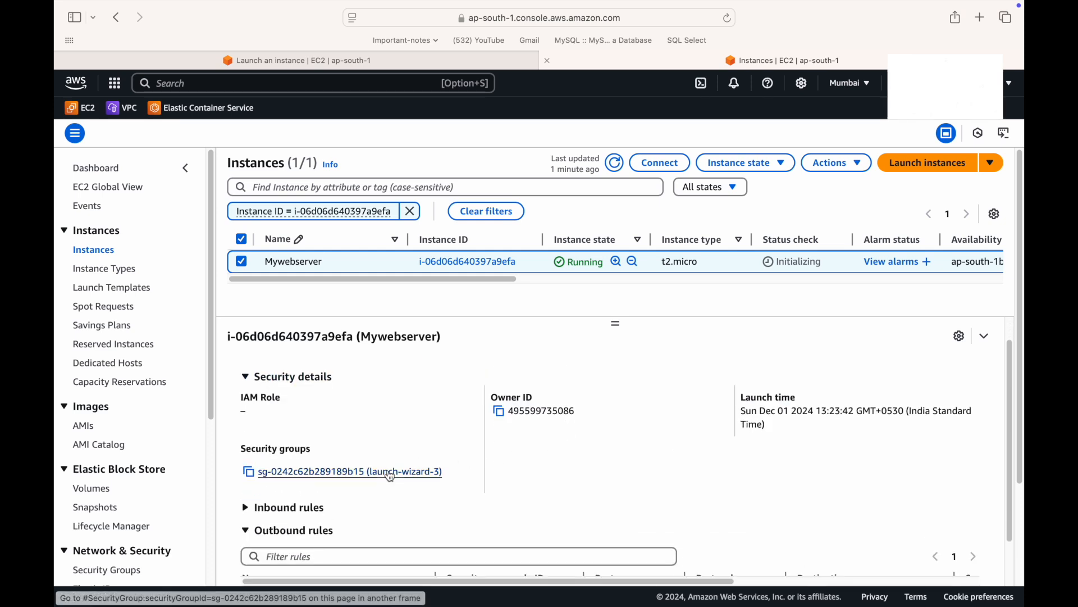
left_click(245, 507)
scroll(552, 462, "down", 3)
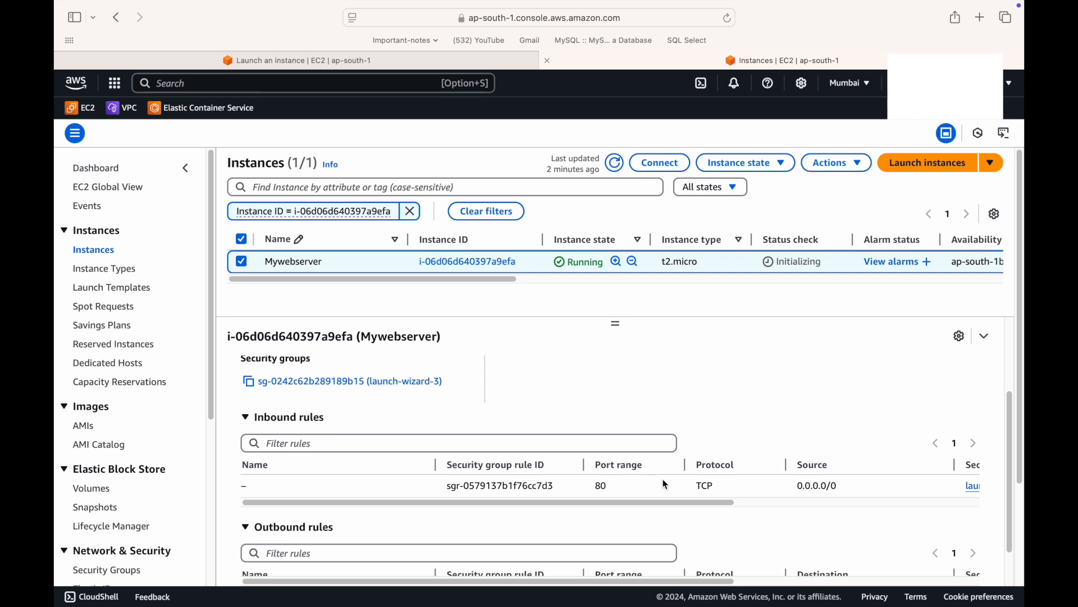
left_click(714, 503)
left_click_drag(716, 507, 783, 503)
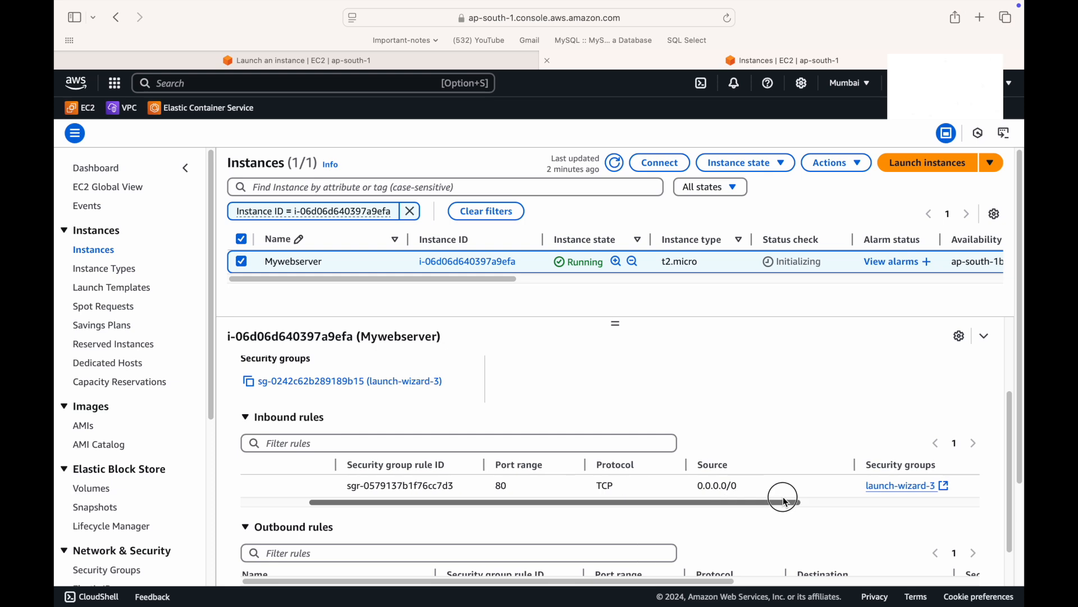
Step: Collapse Mywebserver's inbound rules and look over its networking details and its storage details
left_click(253, 418)
scroll(323, 416, "up", 5)
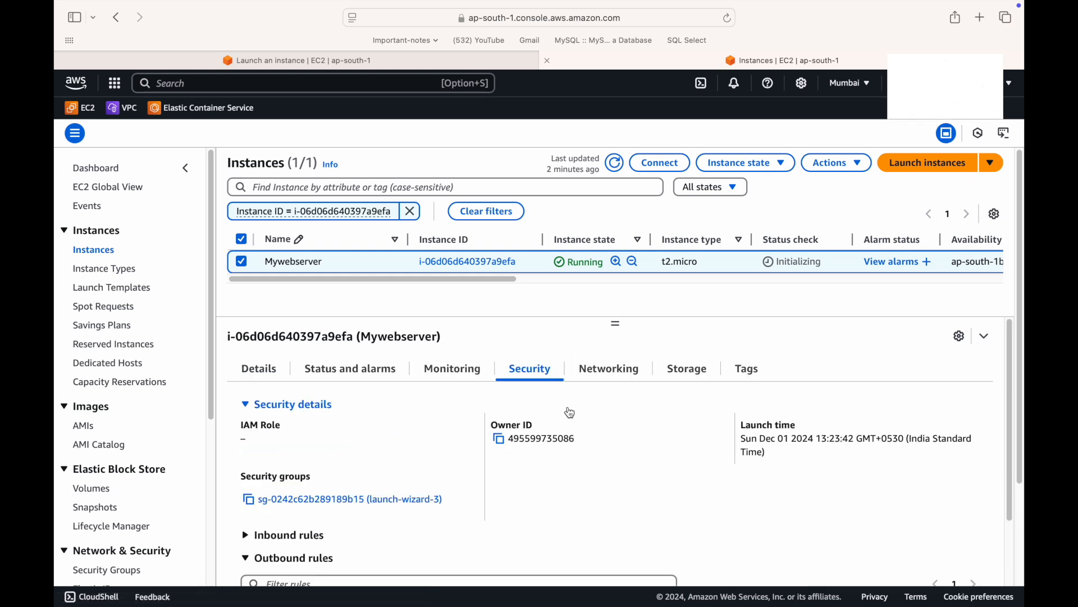
left_click(613, 370)
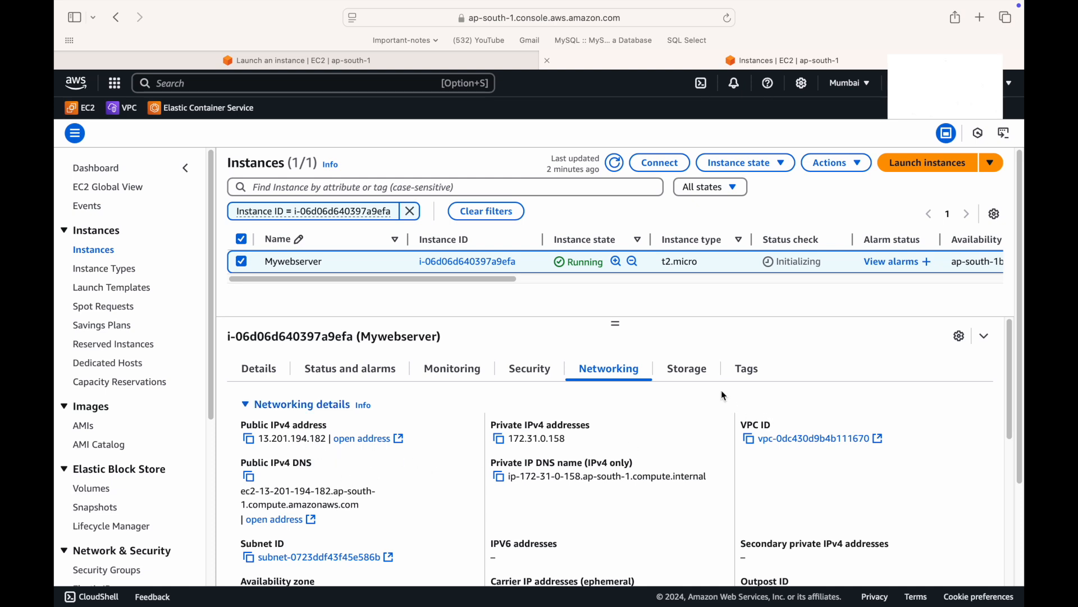
left_click(702, 378)
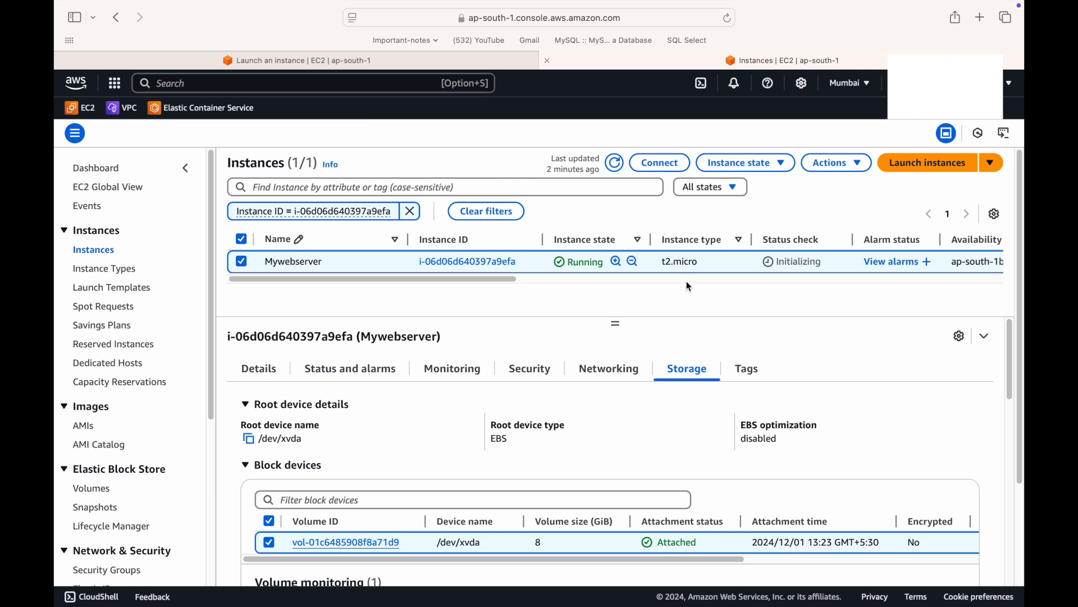
Step: Refresh the instance list until Mywebserver's status check updates, and examine its system and instance status checks
left_click(616, 164)
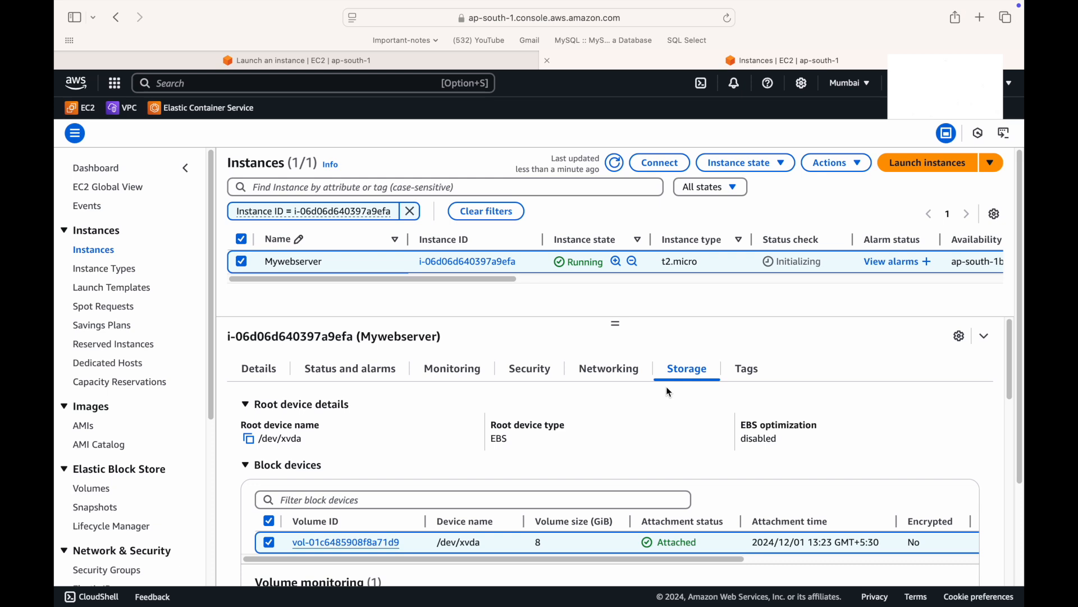
left_click(616, 164)
left_click(615, 163)
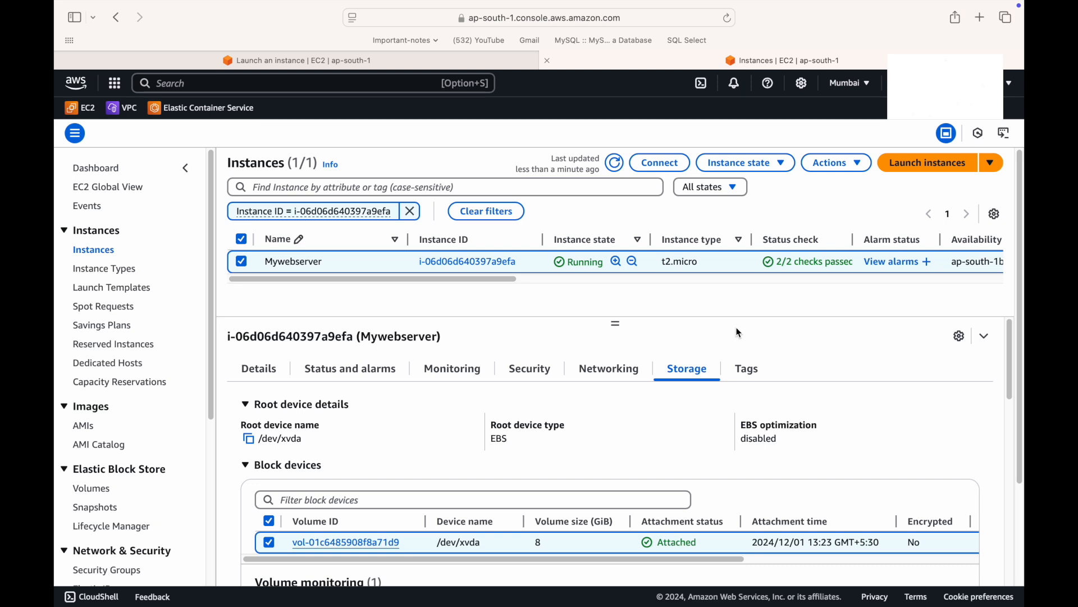
left_click_drag(251, 440, 298, 440)
left_click_drag(630, 439, 697, 449)
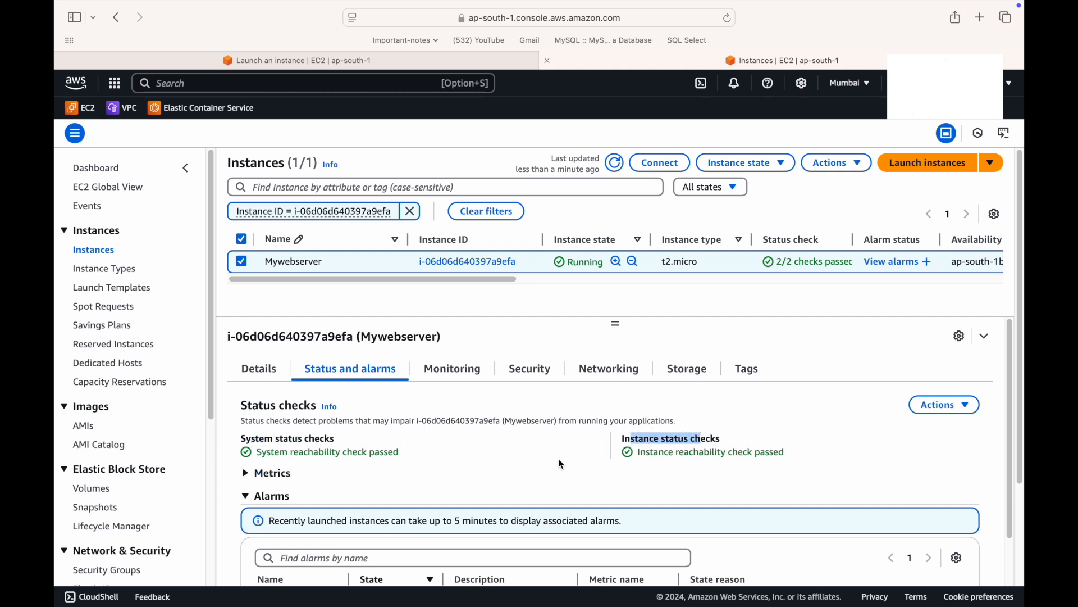
Step: Copy Mywebserver's public IPv4 DNS from the instance summary and open that address in a new browser tab
left_click(265, 370)
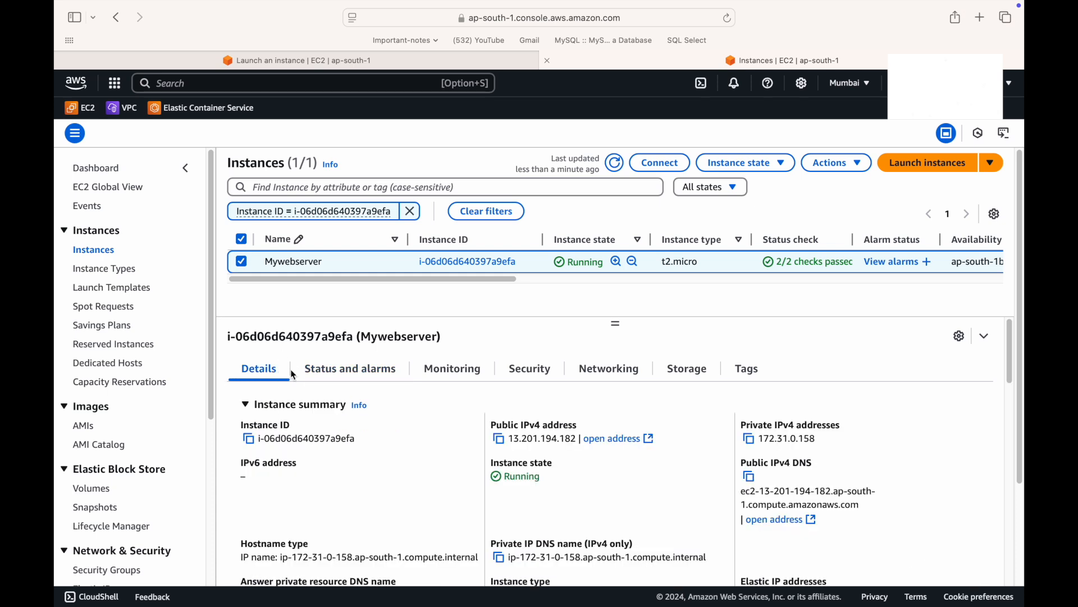
left_click(752, 483)
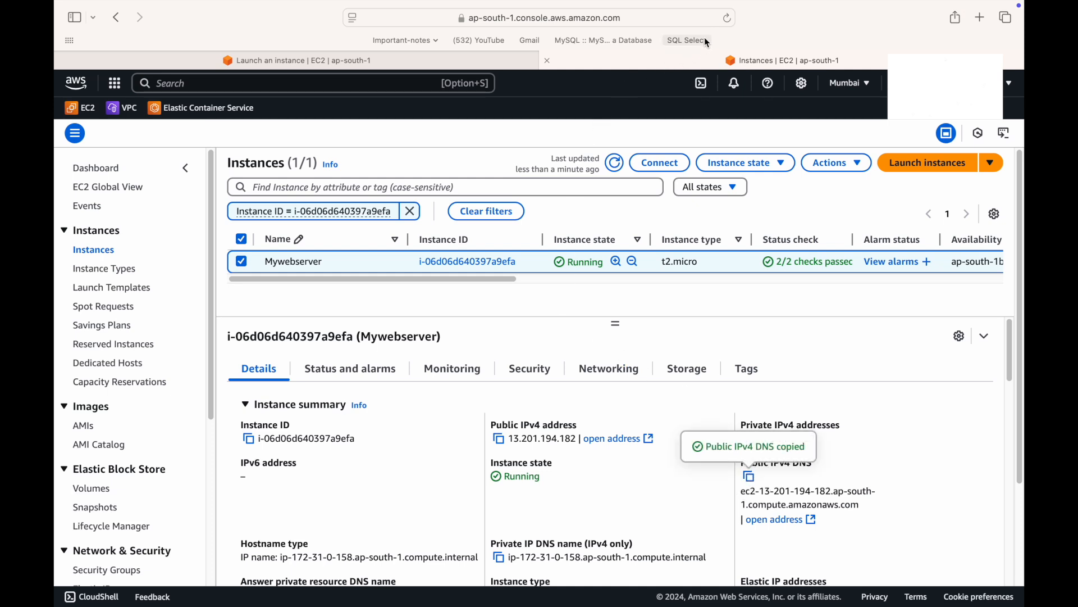
left_click(981, 18)
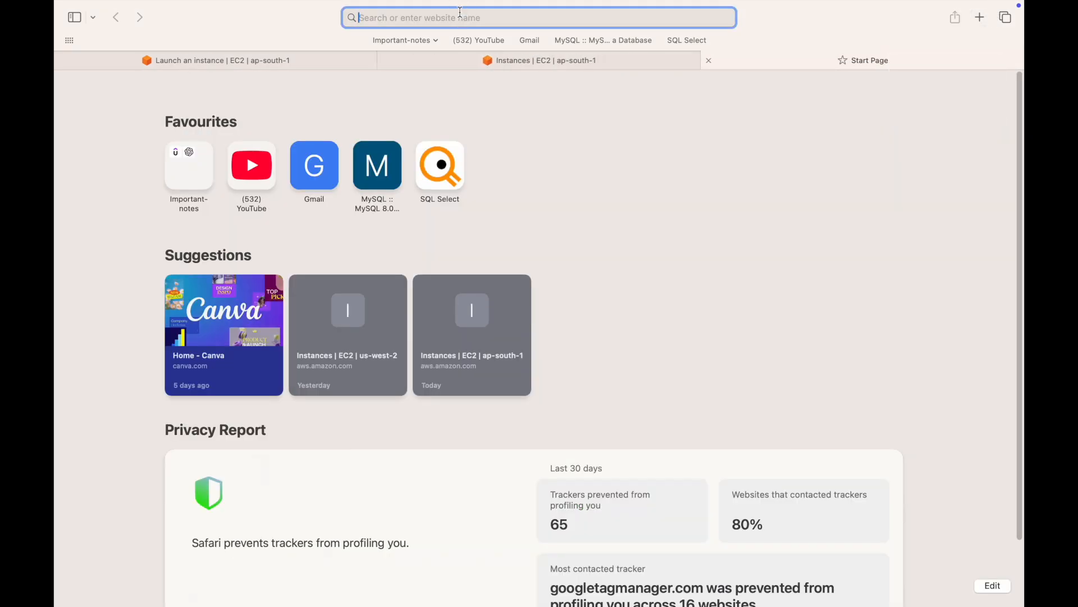
key("super+v")
key("Return")
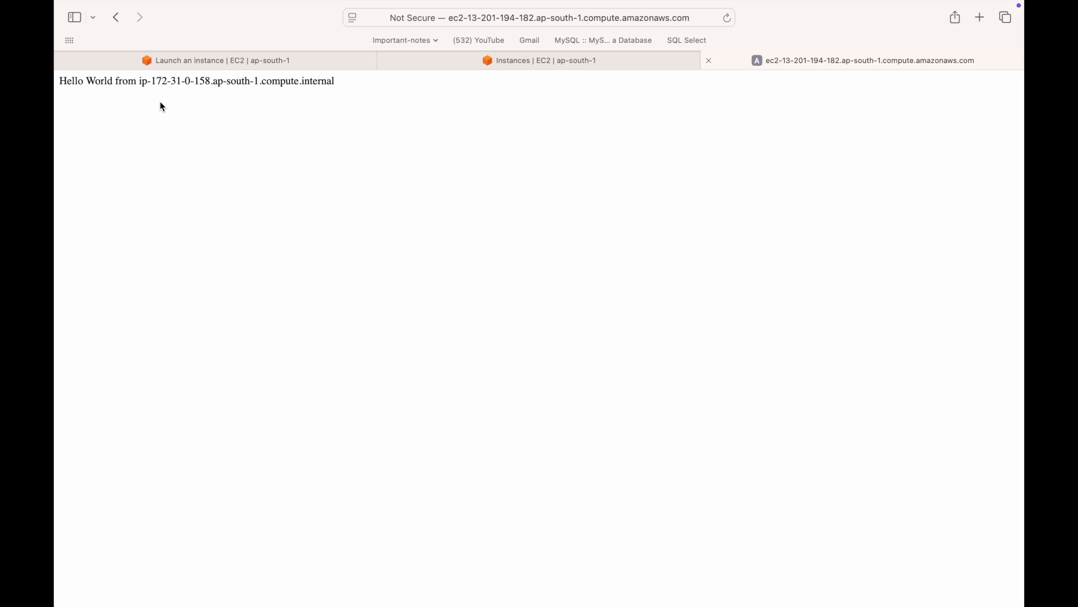
Step: Compare the IP address in the Hello World page's text with Mywebserver's private IPv4 address in the instance summary
left_click_drag(67, 80, 210, 82)
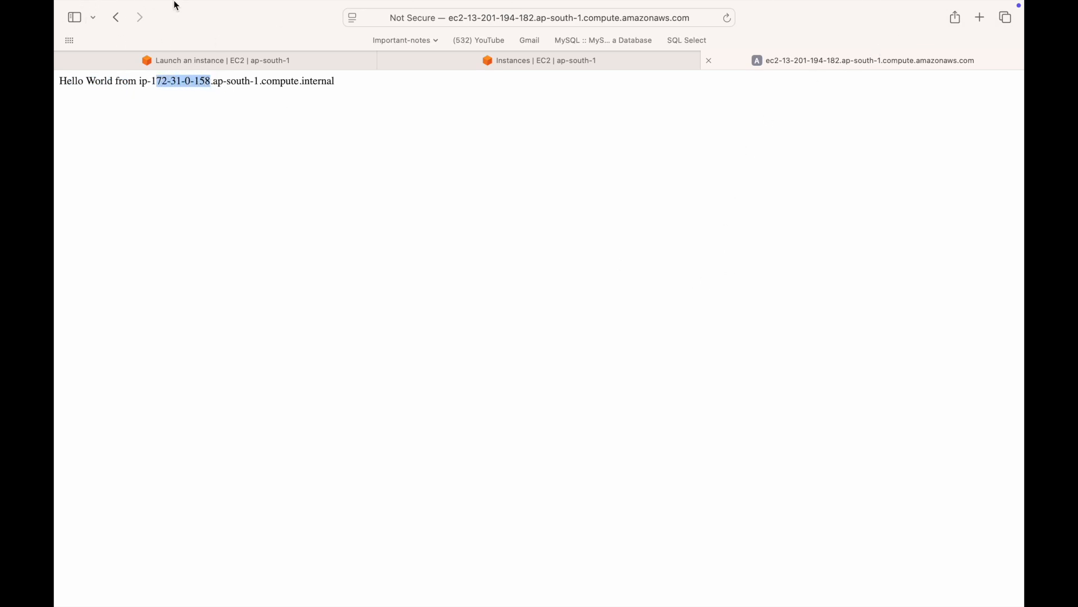
left_click(533, 80)
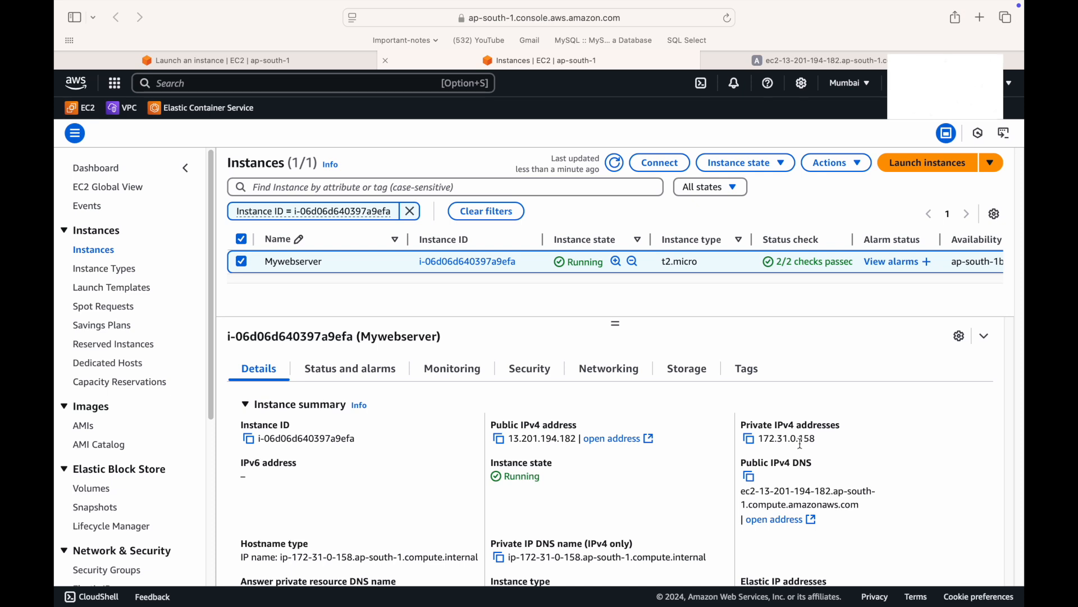
key("ctrl+Tab")
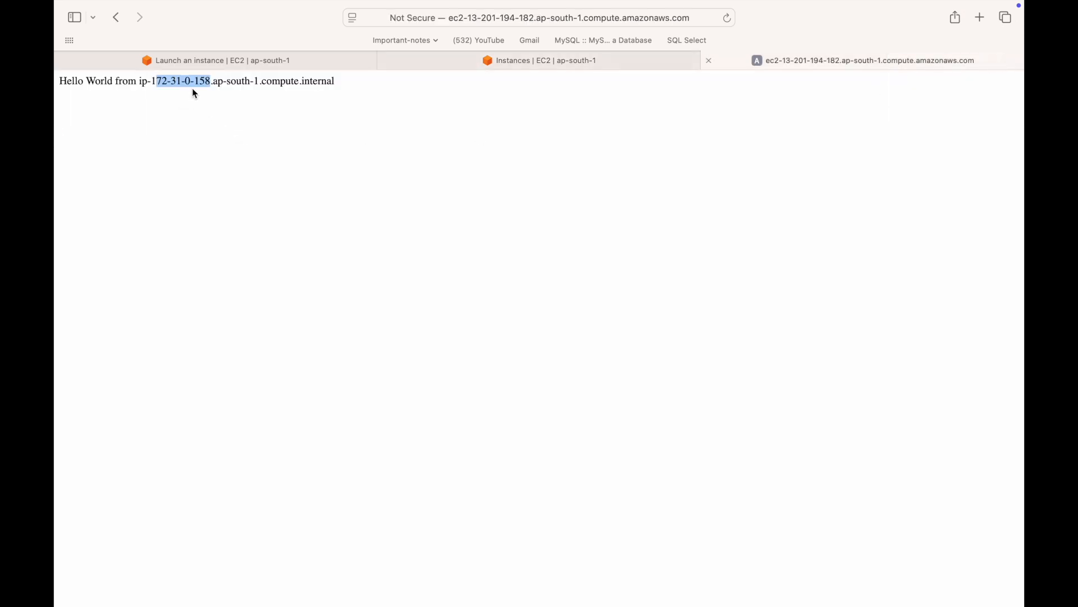
left_click(508, 180)
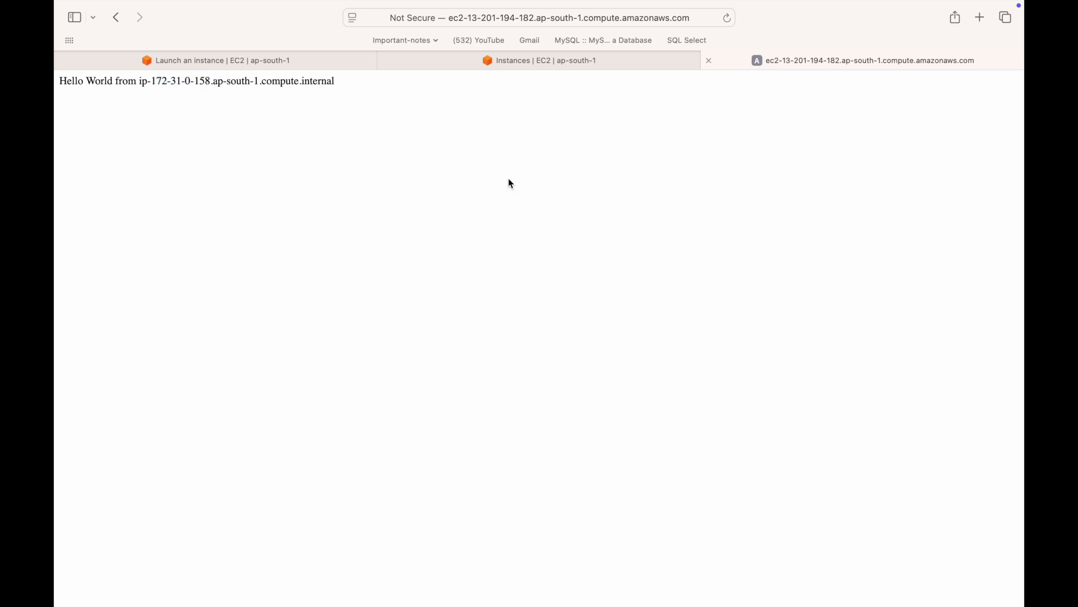